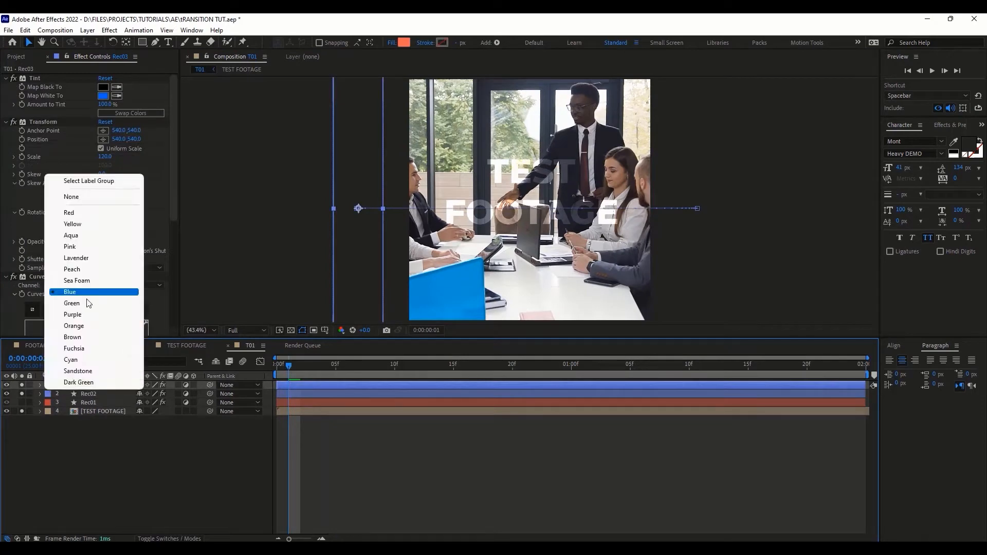
Give the Rec03 layer a yellow label and turn off solo for Rec02
left_click(77, 223)
left_click(21, 393)
left_click_drag(304, 366, 359, 366)
Set the Map White To colour of Rec03's Tint effect to the golden brown 956F15
left_click(82, 137)
left_click(103, 97)
left_click(772, 271)
left_click(742, 210)
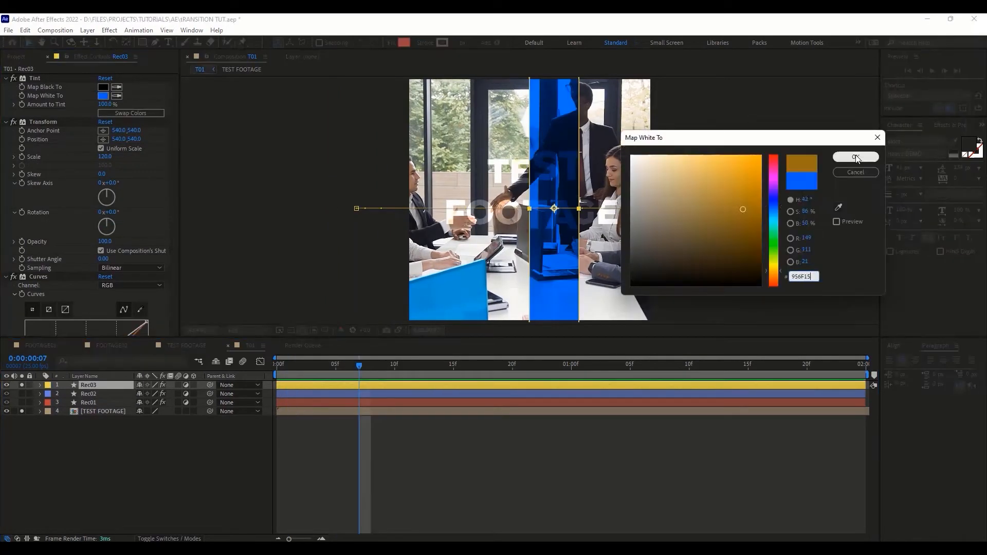
left_click(854, 157)
Set the Transform effect's scale on Rec03 to 130 and reshape its RGB curve to brighten the midtones
scroll(110, 152, "down", 1)
left_click(104, 129)
type("130")
key("Return")
left_click_drag(77, 213, 67, 195)
Set the Fast Box Blur radius on Rec03 to 2
scroll(82, 216, "down", 1)
left_click(105, 305)
type("2")
left_click(135, 307)
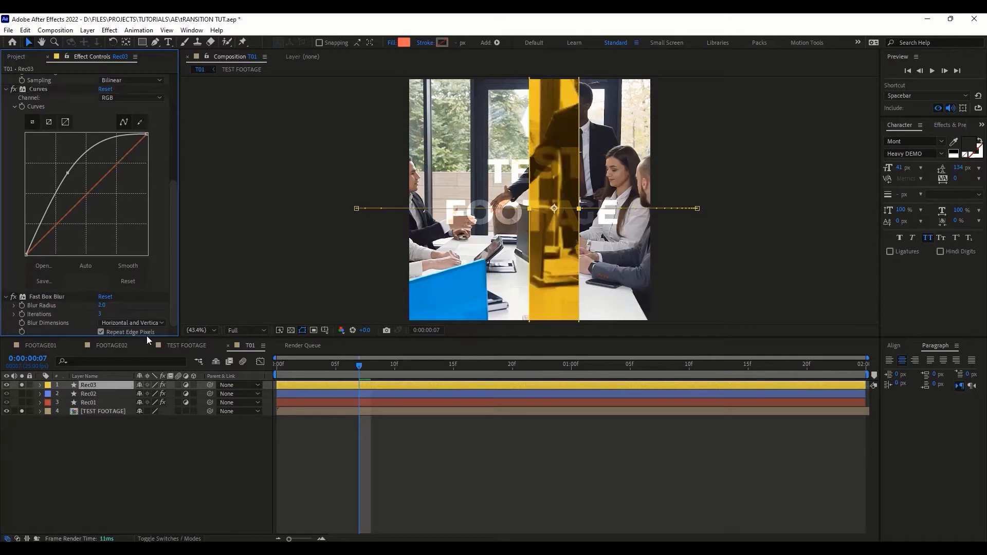
Preview the yellow Rec03 bar's animation from the start of the composition
left_click(208, 440)
key("Home")
key("space")
Duplicate the Rec03 layer, turn off solo for the original, and give the copy a blue label
left_click_drag(278, 365, 371, 366)
left_click(93, 386)
key("ctrl+d")
left_click(22, 393)
left_click(47, 384)
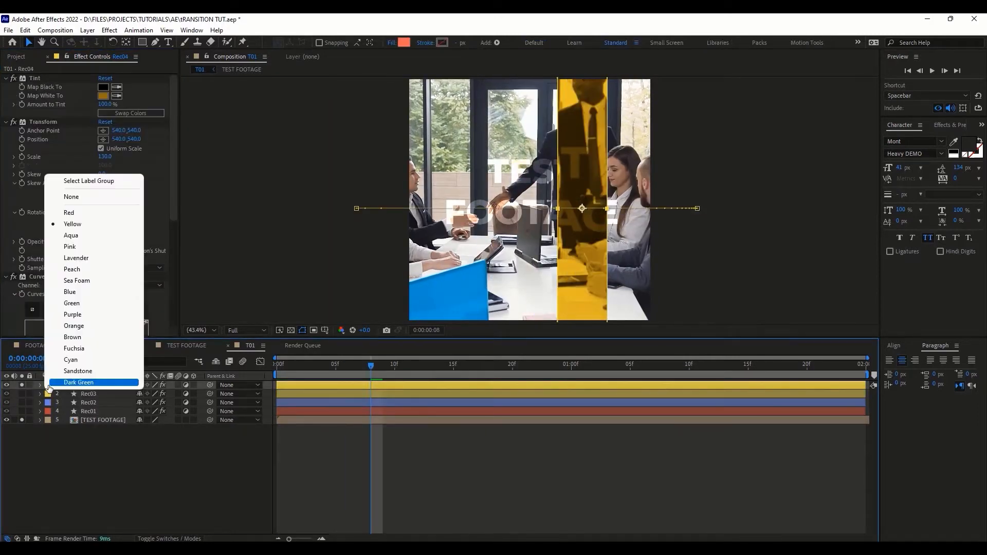
left_click(77, 290)
At frame 7, lower the midpoint of Rec04's RGB curve to make its brightening gentler
mouse_move(353, 365)
left_mouse_down()
mouse_move(315, 367)
mouse_move(513, 365)
mouse_move(358, 365)
left_mouse_up()
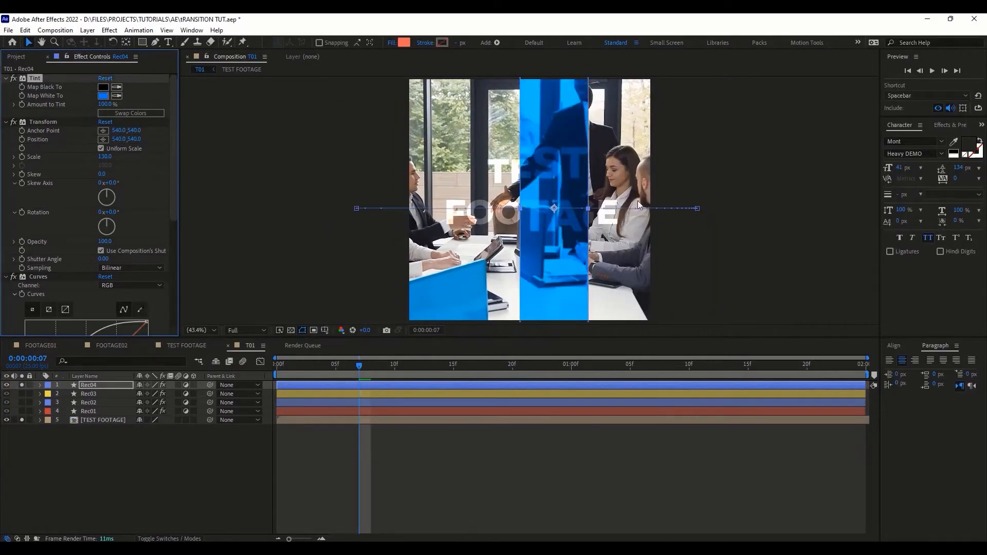
scroll(532, 99, "up", 3)
scroll(87, 205, "down", 3)
left_click_drag(68, 219, 72, 234)
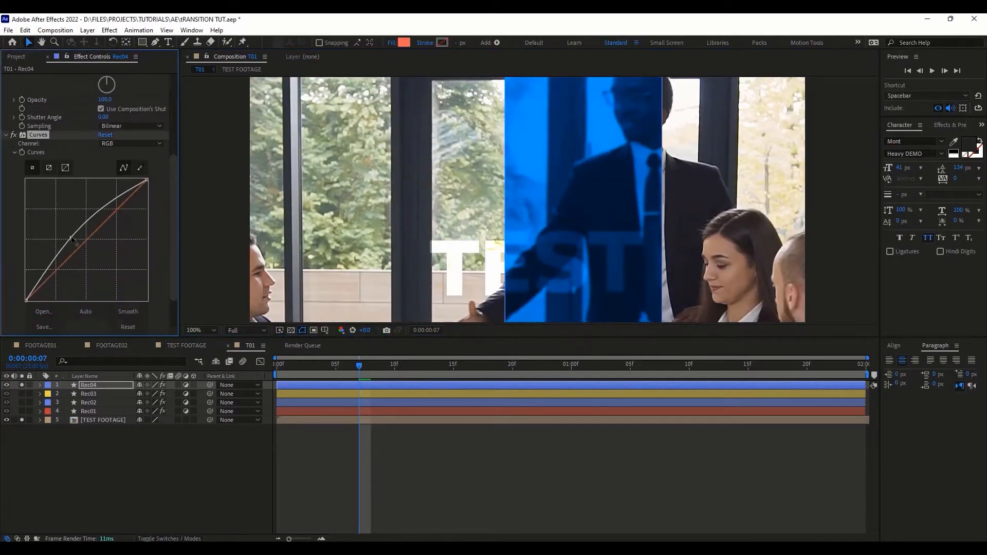
left_click_drag(72, 234, 72, 235)
Set the Fast Box Blur radius on Rec04 to 3
left_click(102, 304)
type("3")
key("Return")
Fit the composition in the viewer and preview the bar animation
left_click(201, 330)
left_click(206, 342)
key("space")
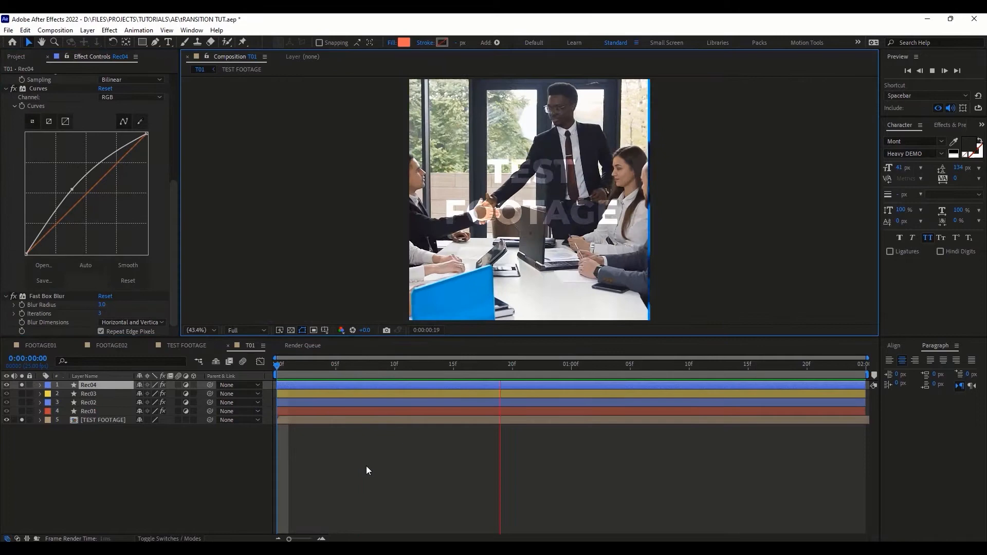
left_click_drag(419, 366, 395, 383)
key("space")
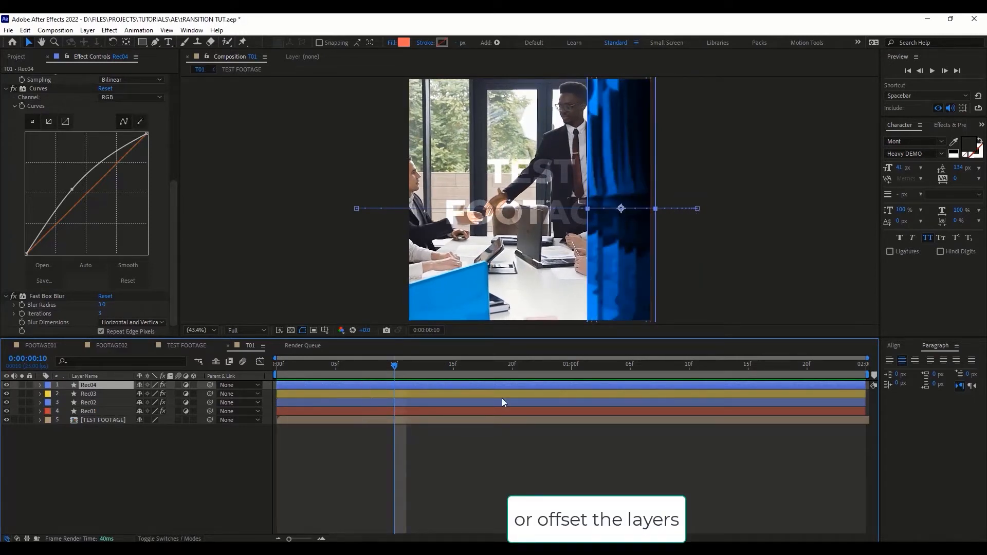
Stagger the layers in three-frame increments so Rec02 starts at frame 3, Rec03 at frame 6 and Rec04 at frame 9
left_click(316, 402)
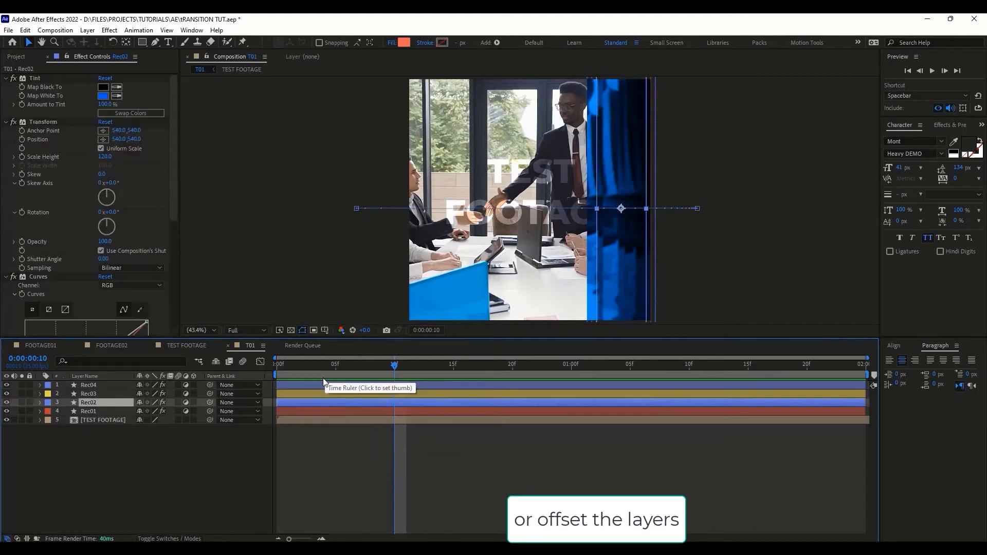
left_click(323, 384, "shift")
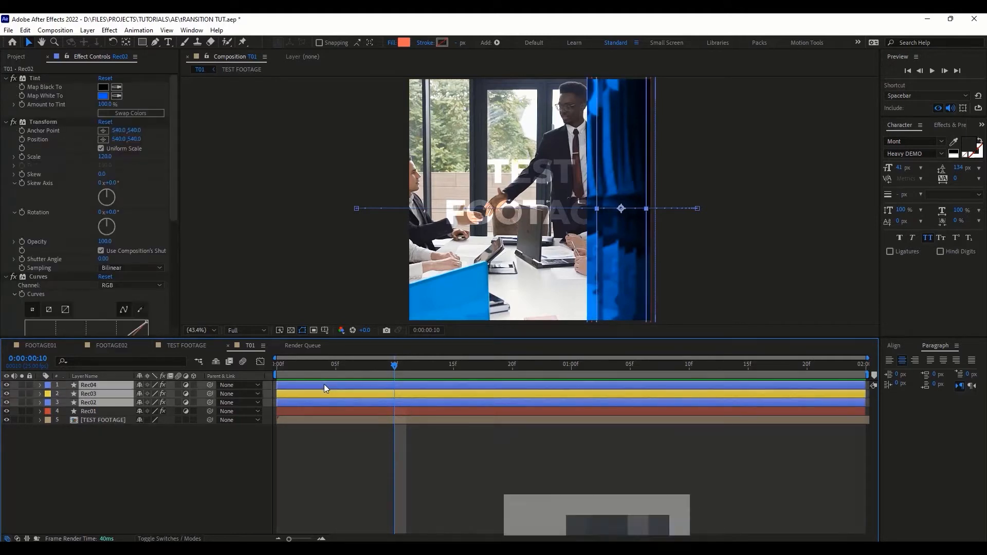
left_click_drag(298, 402, 274, 366)
left_click(335, 385)
left_click(339, 394, "shift")
left_click(186, 461)
Preview the staggered bar animation from the beginning of the T01 composition
key("space")
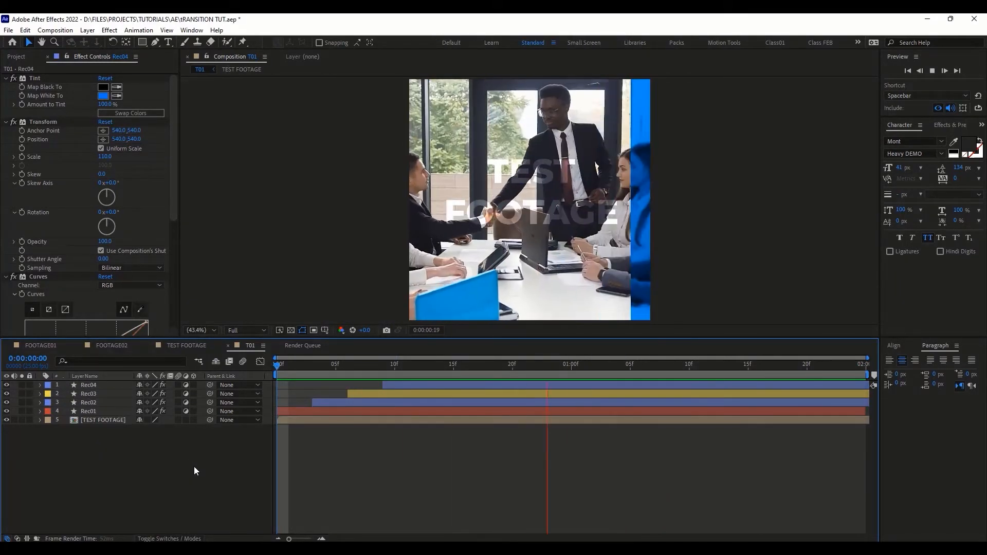
key("space")
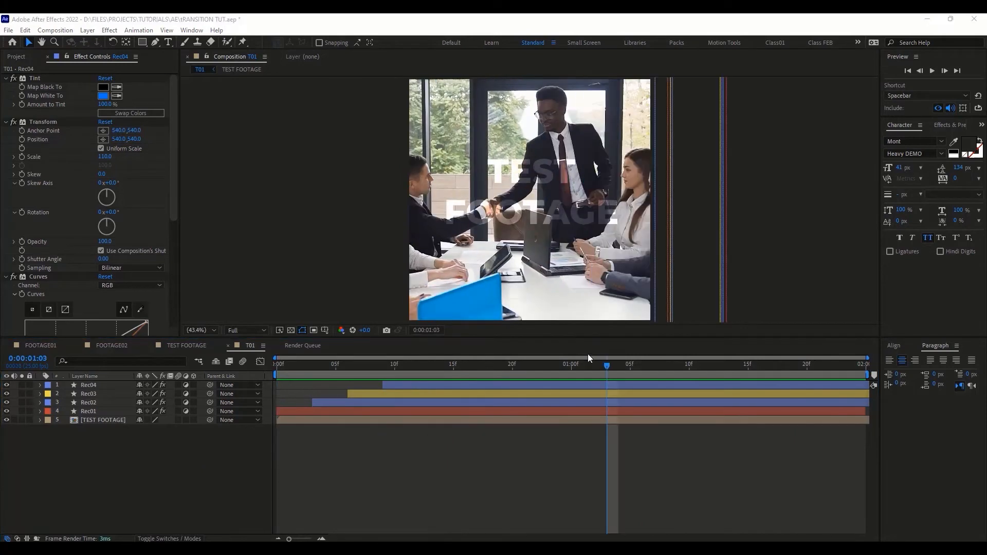
left_click_drag(606, 366, 282, 365)
key("space")
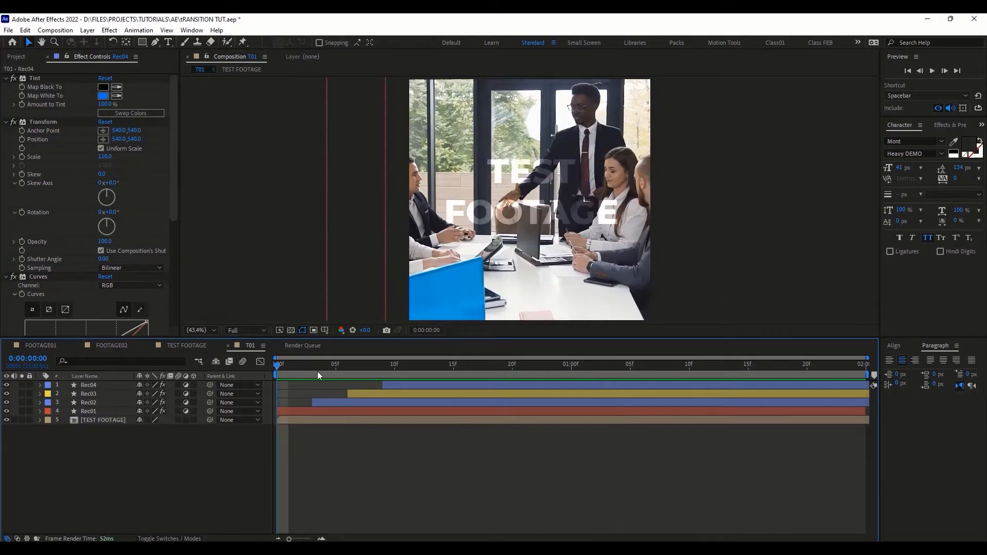
End the work area at 0:00:01:15, trim the T01 composition to it, and play the result from the start
left_click(587, 365)
left_click_drag(587, 365, 745, 375)
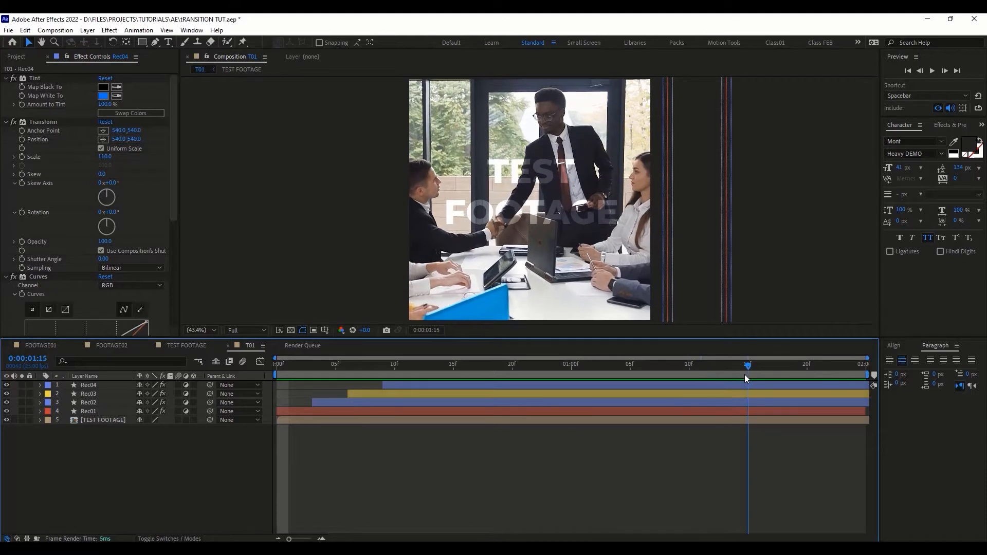
key("n")
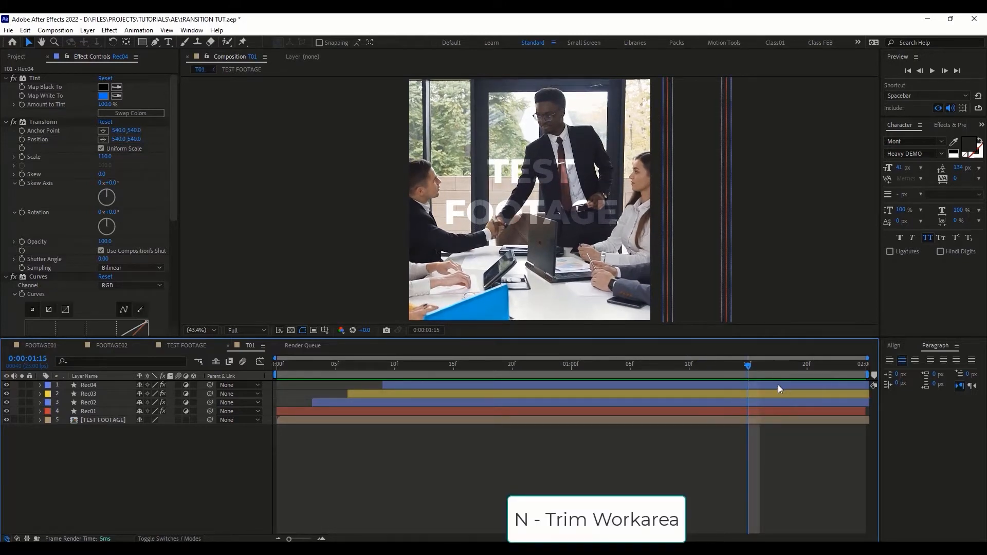
key("n")
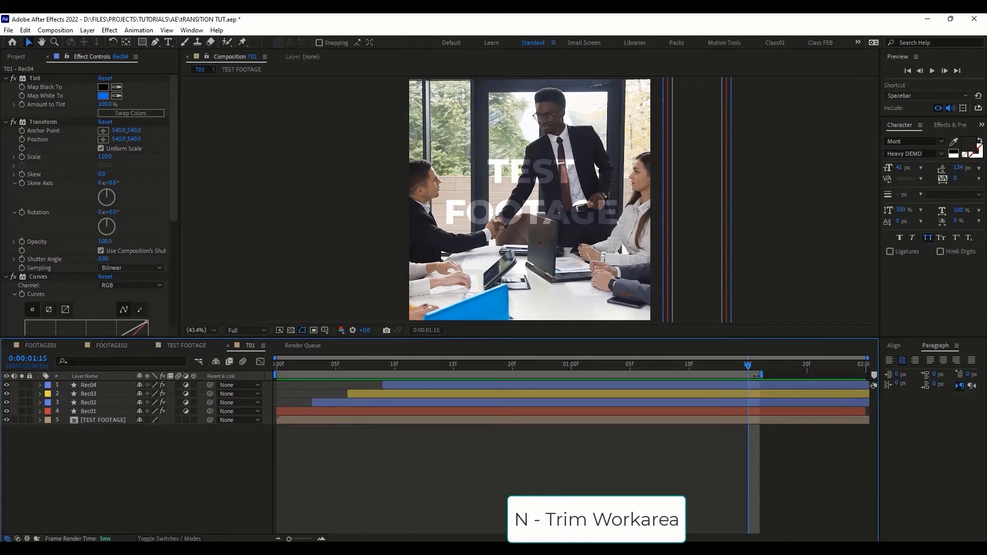
right_click(733, 374)
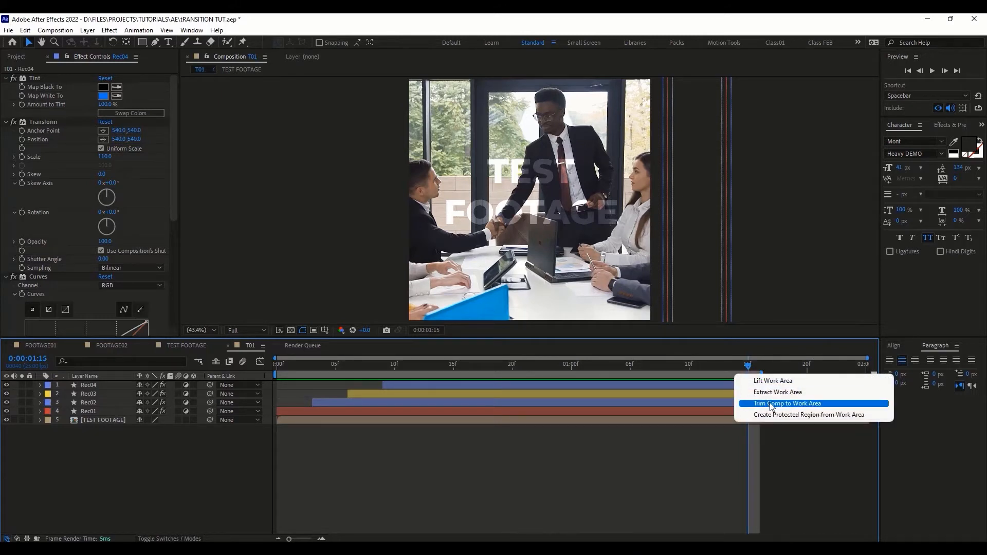
left_click(796, 406)
key("Home")
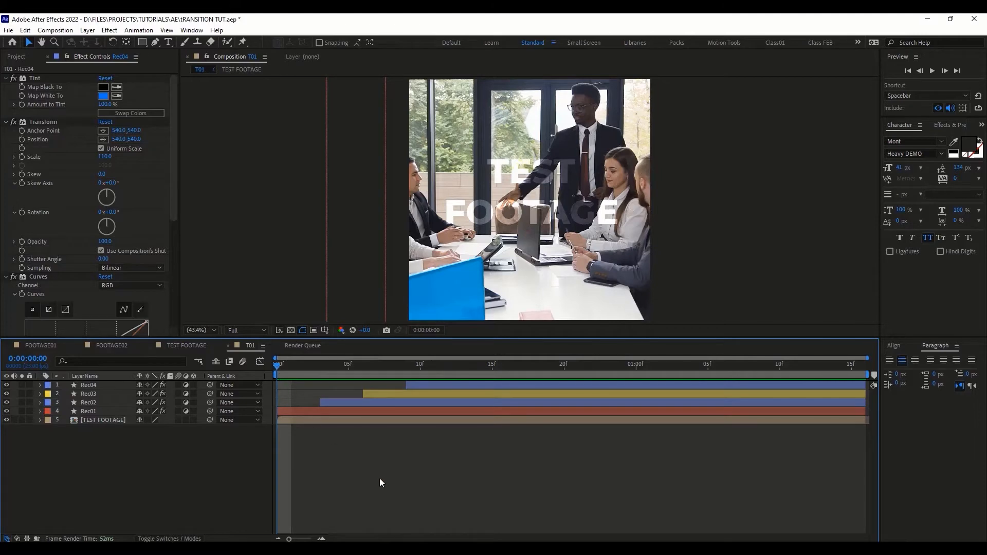
key("space")
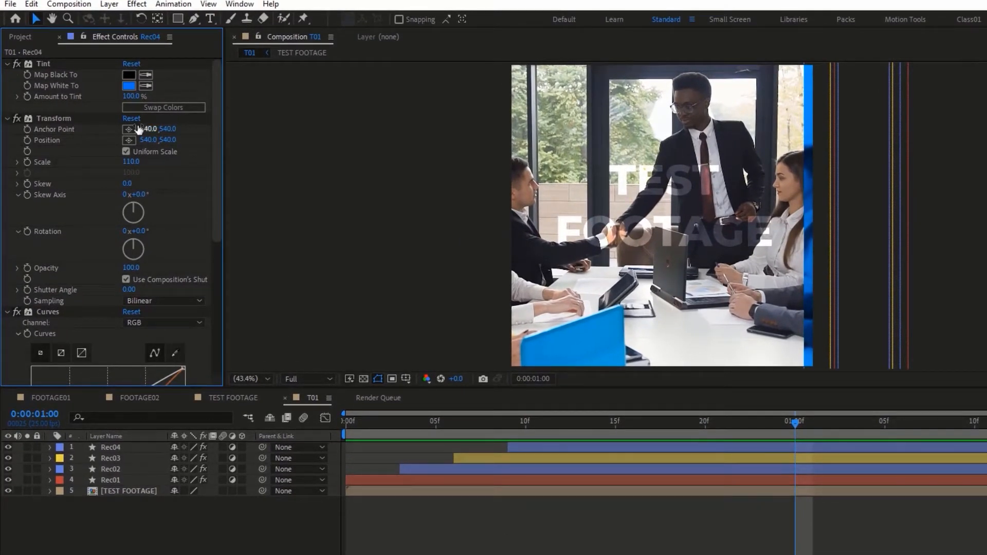
Move the T01 composition into the 03 PRE COMPS folder of the project
left_click(22, 36)
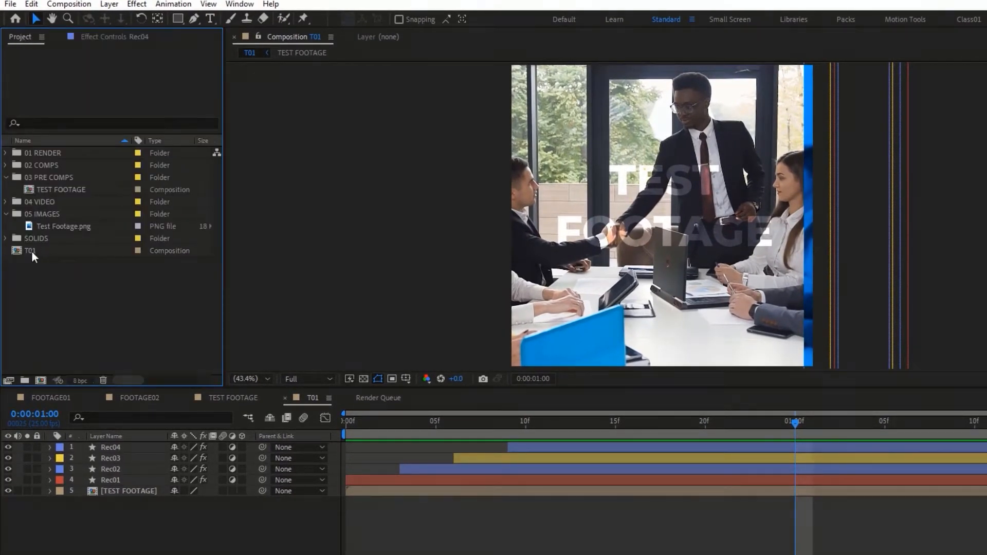
left_click_drag(32, 251, 49, 178)
Create a composition named MAIN TRANSITION using the IGPOST preset, 1080 x 1080 px, with a duration of 0:00:02:00
key("ctrl+k")
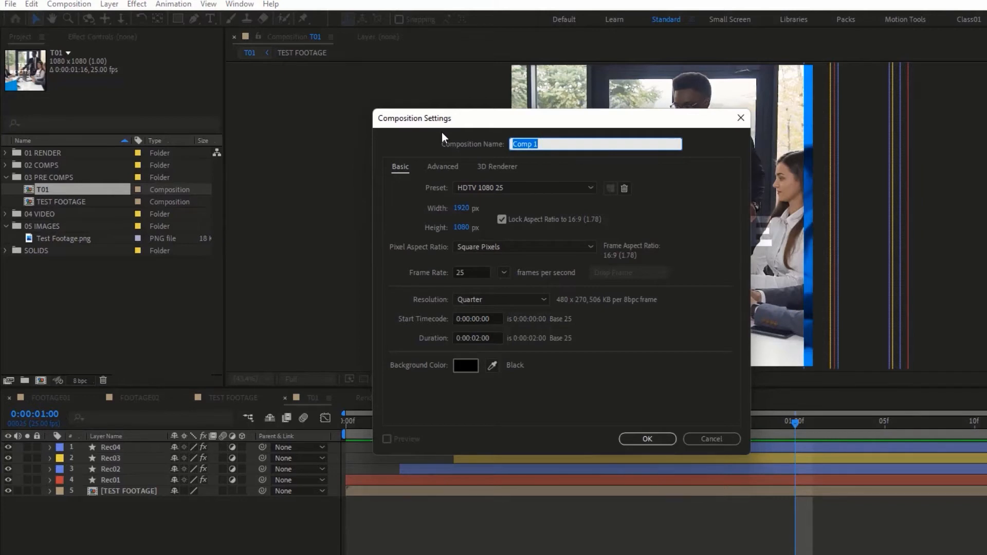
type("MAIN TRANSITION")
left_click(456, 209)
type("1080")
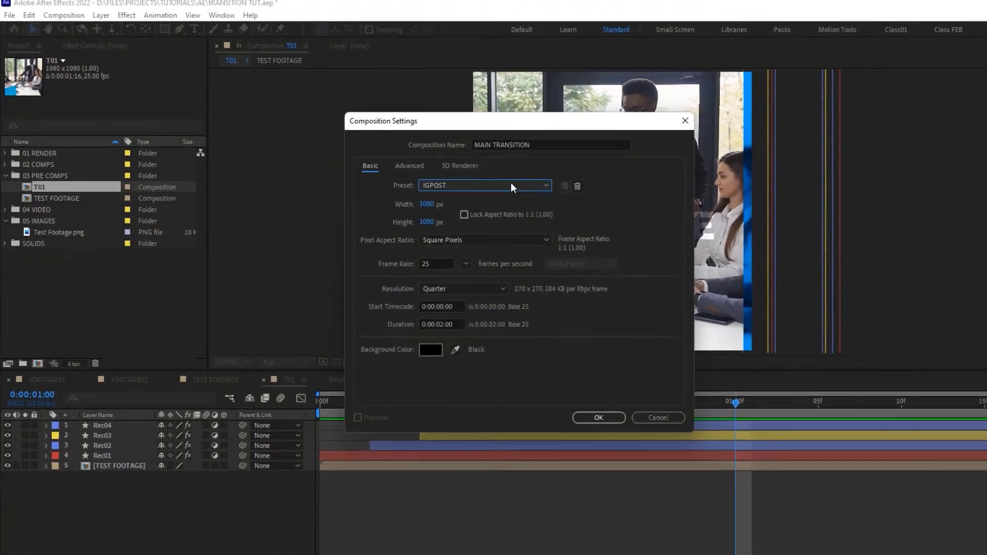
left_click(552, 189)
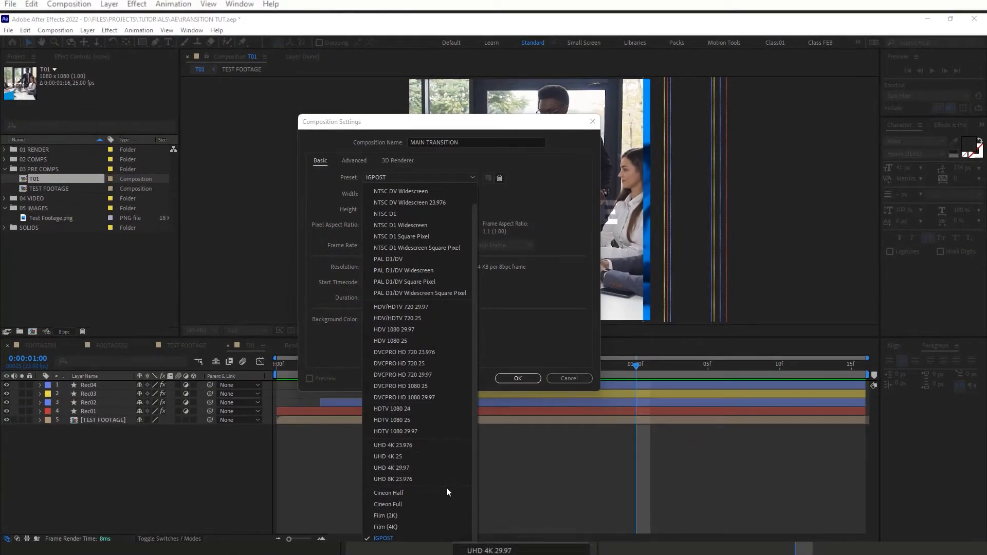
left_click(400, 539)
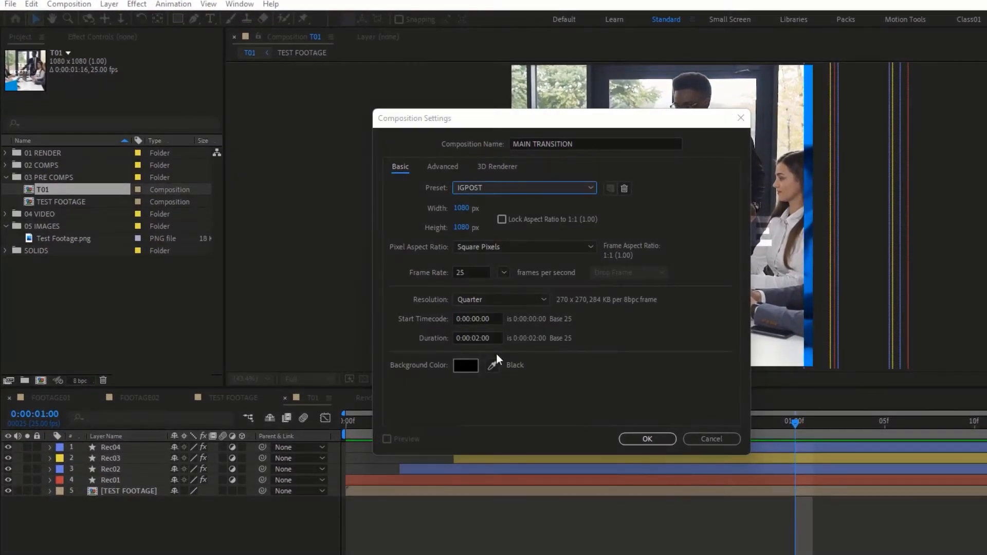
left_click(490, 339)
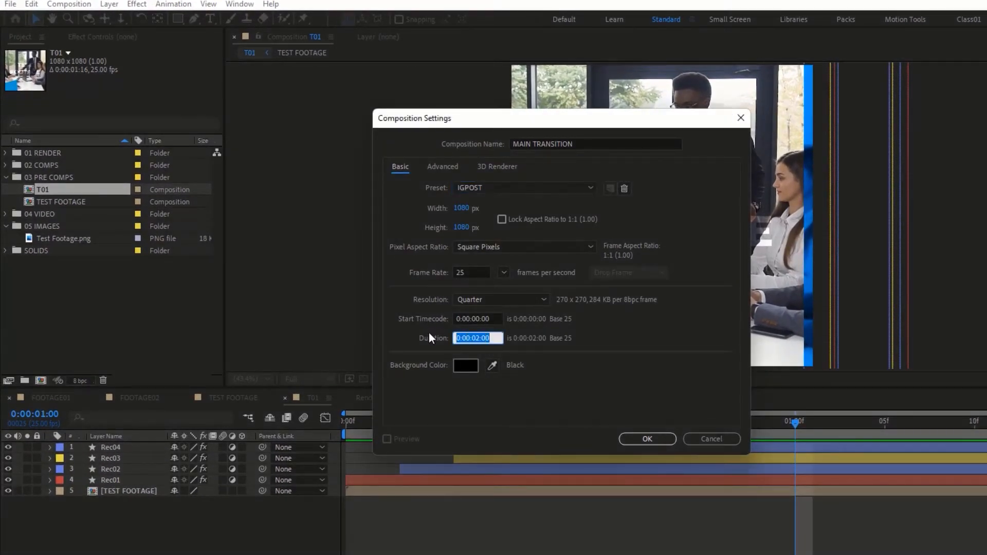
type("2:00")
key("Tab")
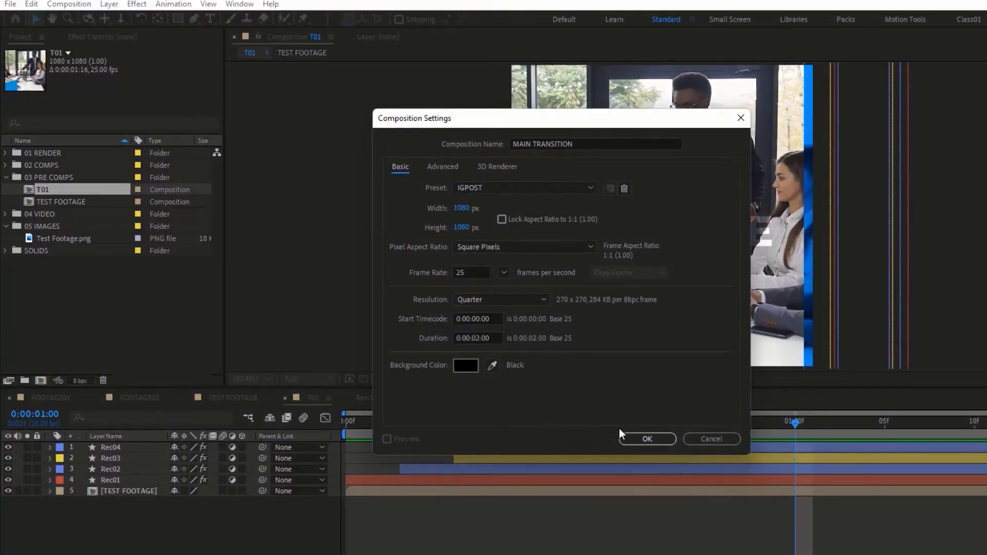
left_click(648, 438)
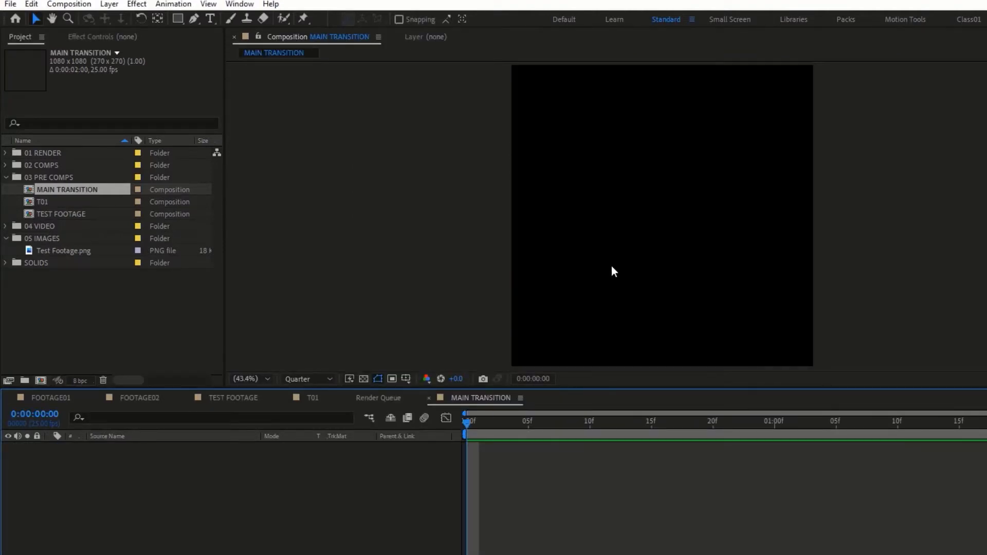
Add T01 as a layer in MAIN TRANSITION and move the MAIN TRANSITION composition into the 02 COMPS folder
left_click(45, 202)
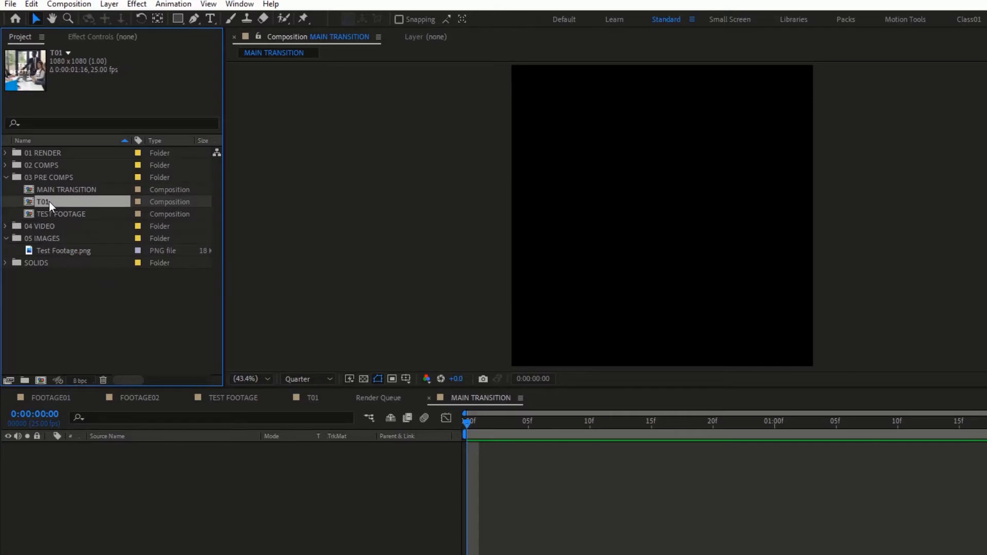
left_click_drag(48, 199, 119, 465)
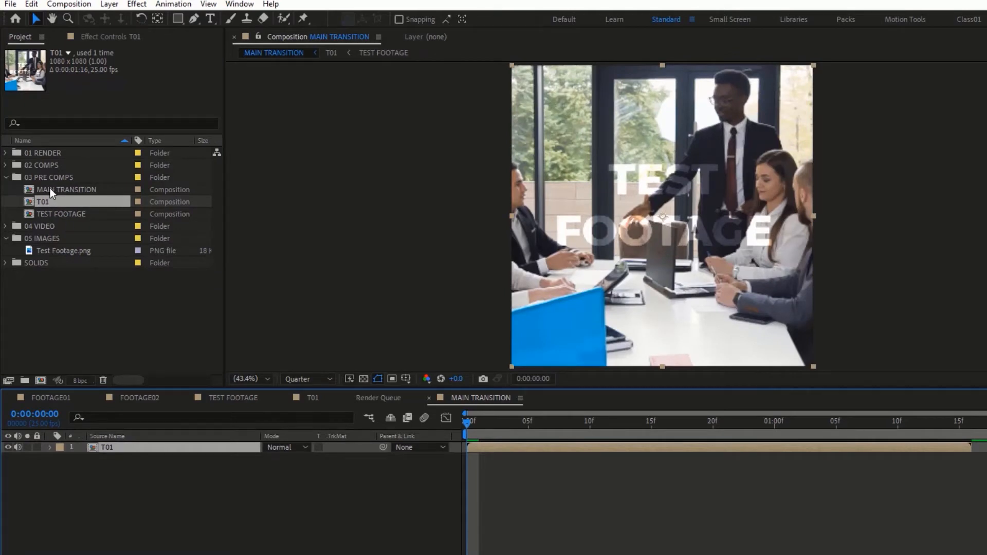
left_click_drag(60, 190, 34, 165)
key("space")
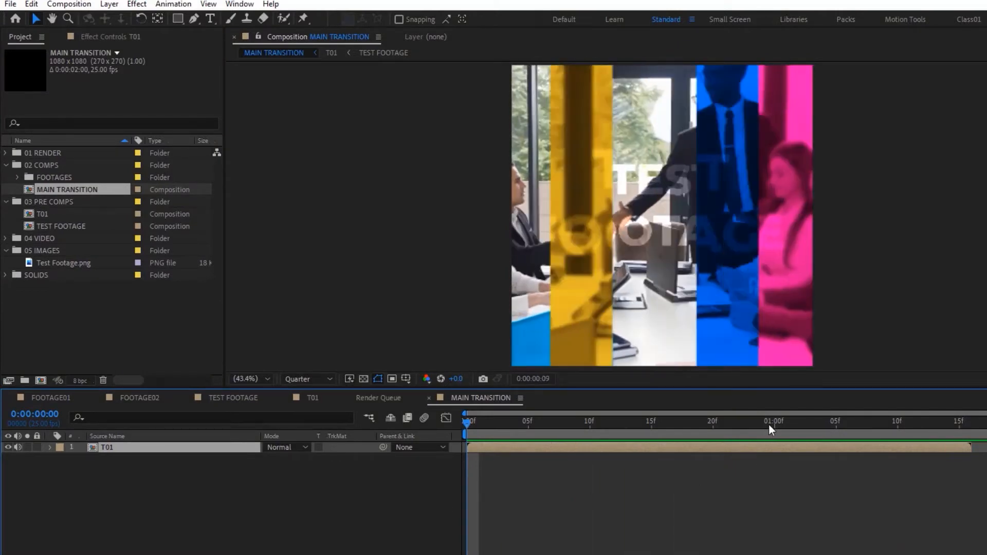
left_click(767, 424)
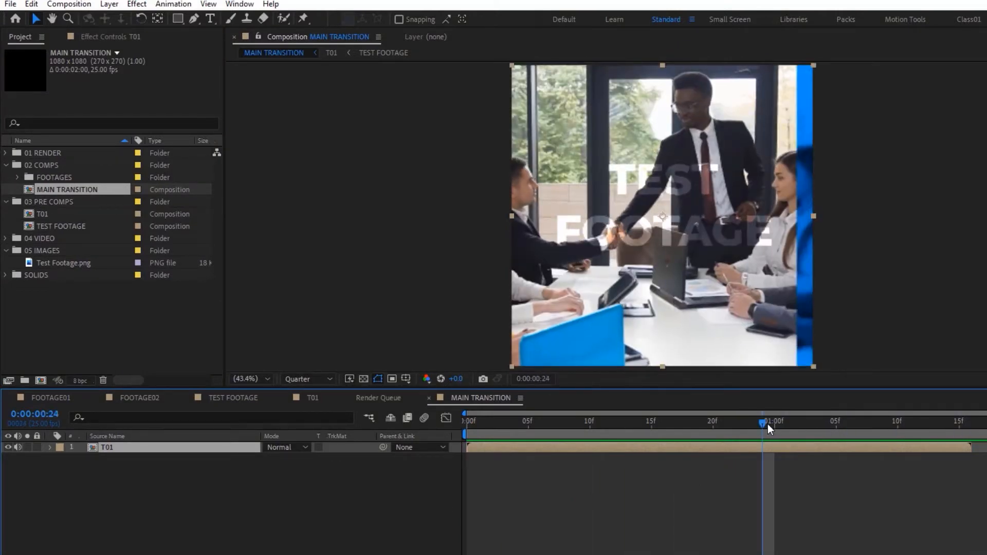
Open the T01 composition and turn its TEST FOOTAGE layer into a guide layer
double_click(167, 449)
left_click(119, 490)
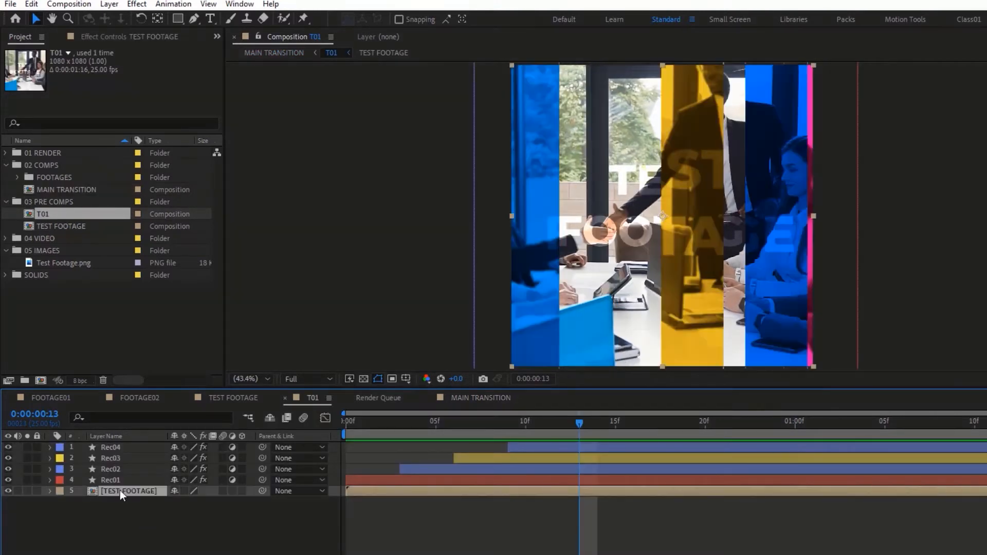
right_click(120, 489)
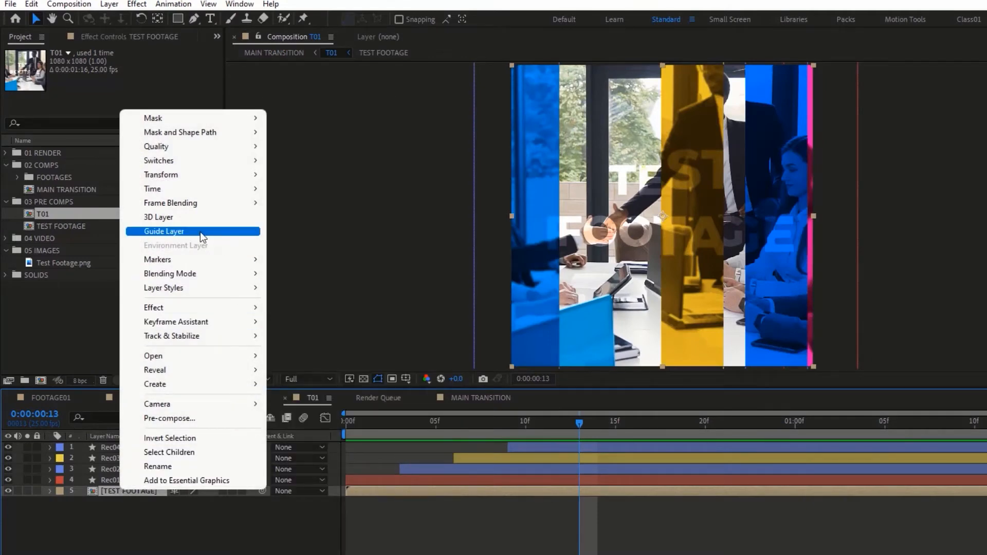
left_click(201, 233)
left_click_drag(526, 421, 473, 420)
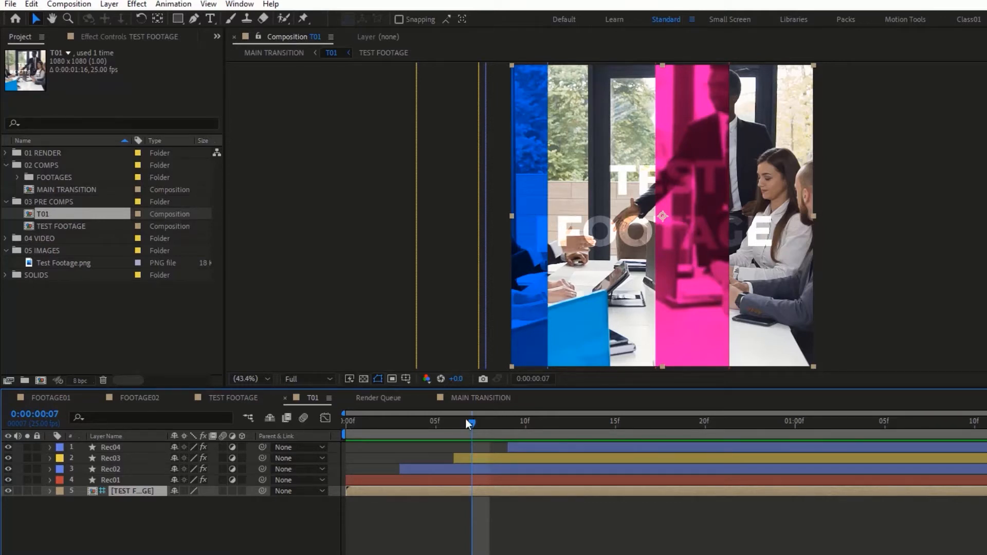
left_click(561, 526)
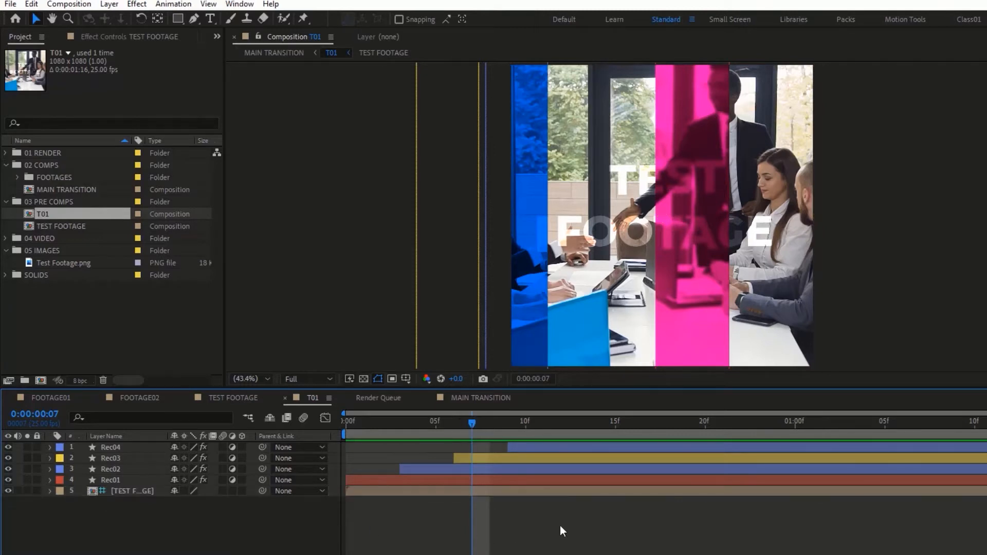
Switch back to the MAIN TRANSITION composition
key("Tab")
left_click(492, 527)
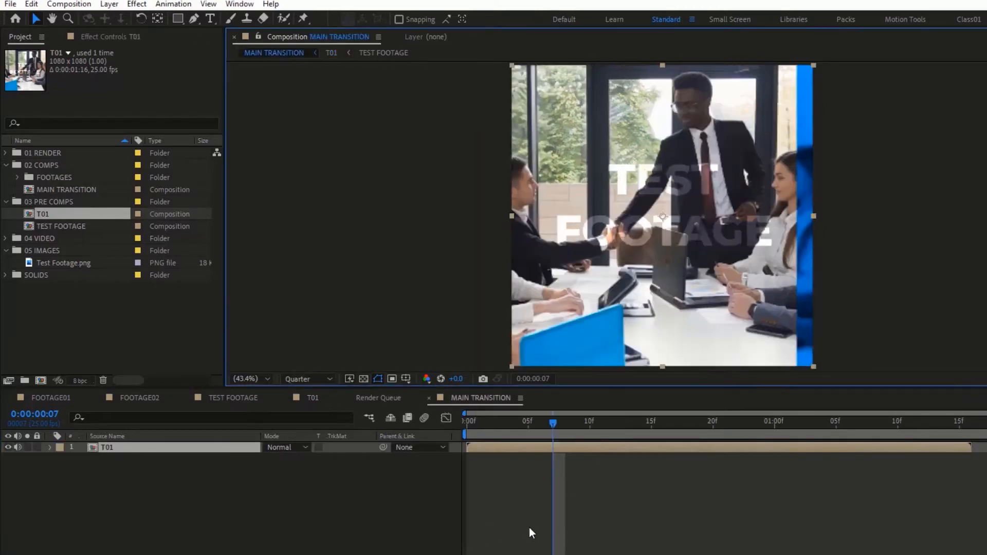
Examine how the footage guide layer displays inside T01 compared with the nested T01 layer in MAIN TRANSITION at several frames
key("Tab")
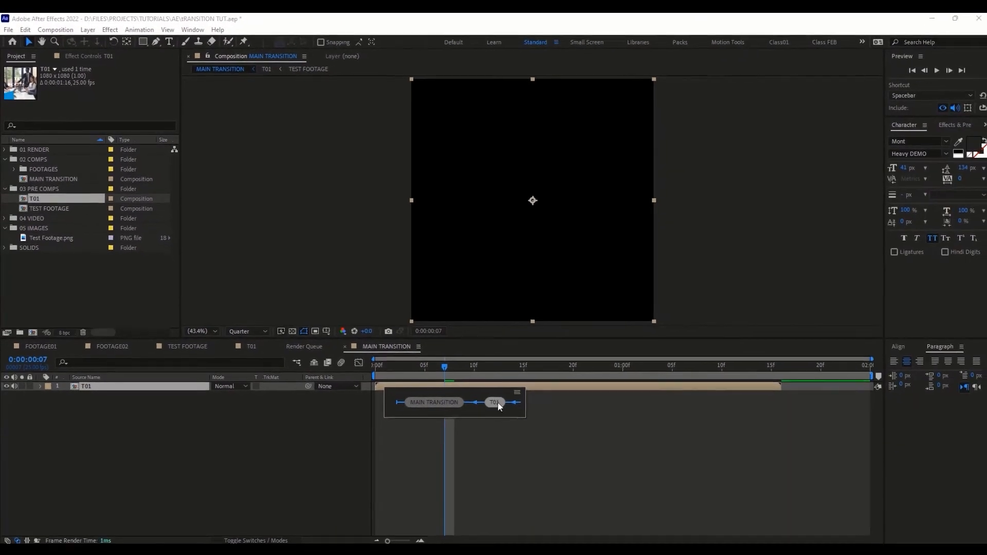
left_click(547, 506)
left_click_drag(446, 371, 503, 364)
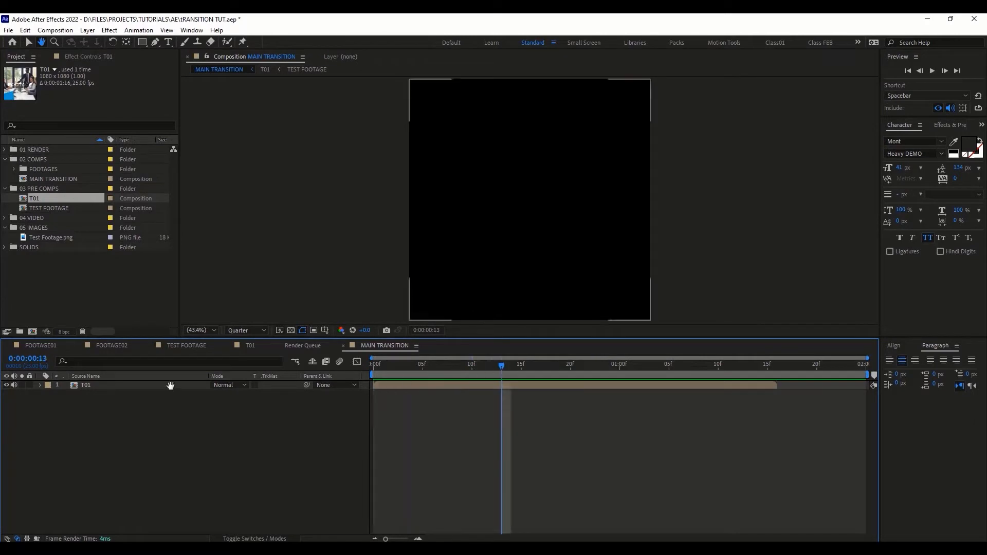
double_click(168, 385)
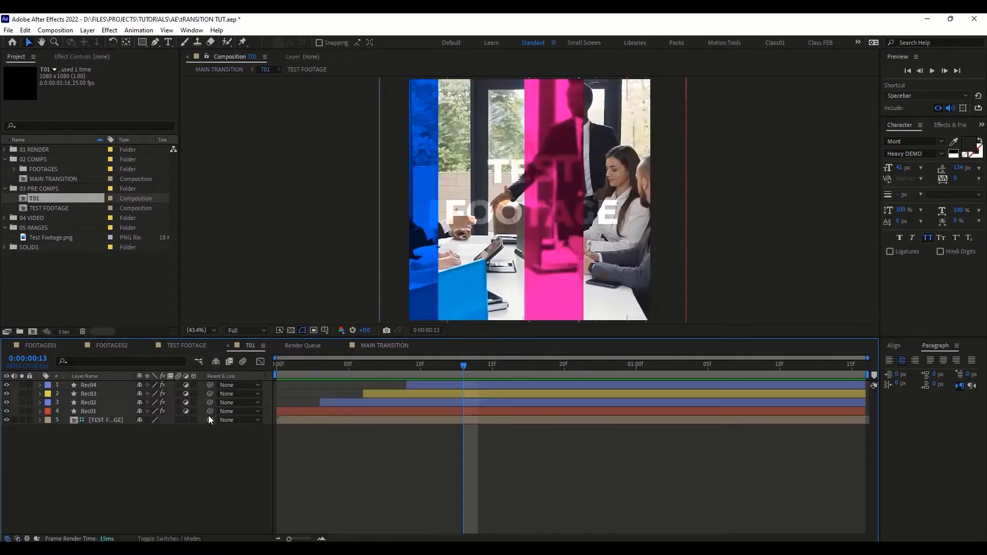
left_click(97, 420)
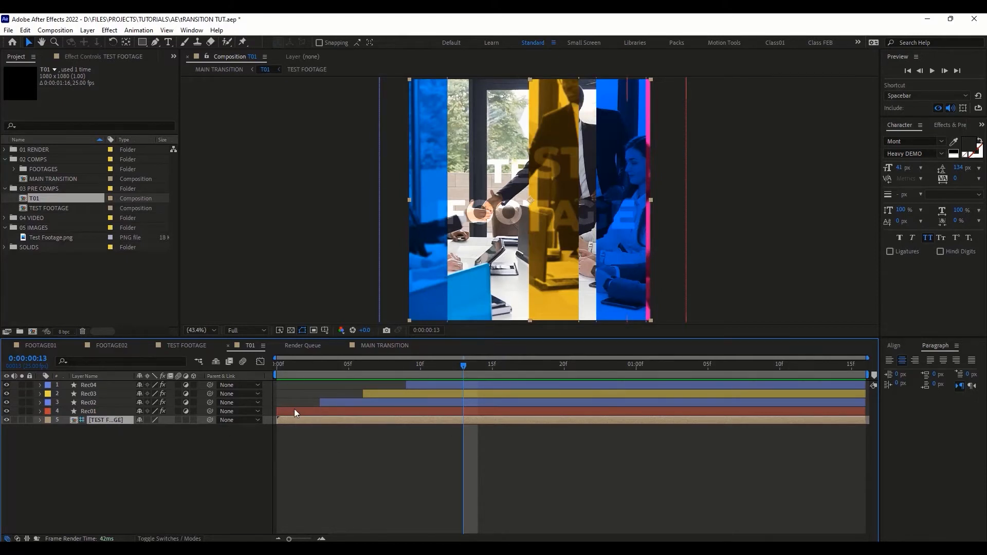
key("Tab")
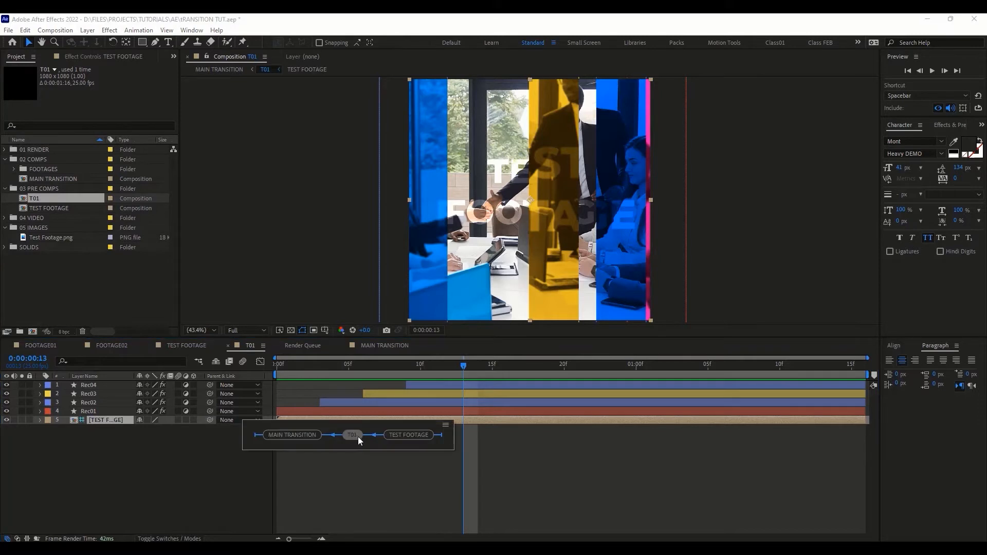
left_click(300, 434)
left_click_drag(498, 366, 452, 372)
double_click(159, 385)
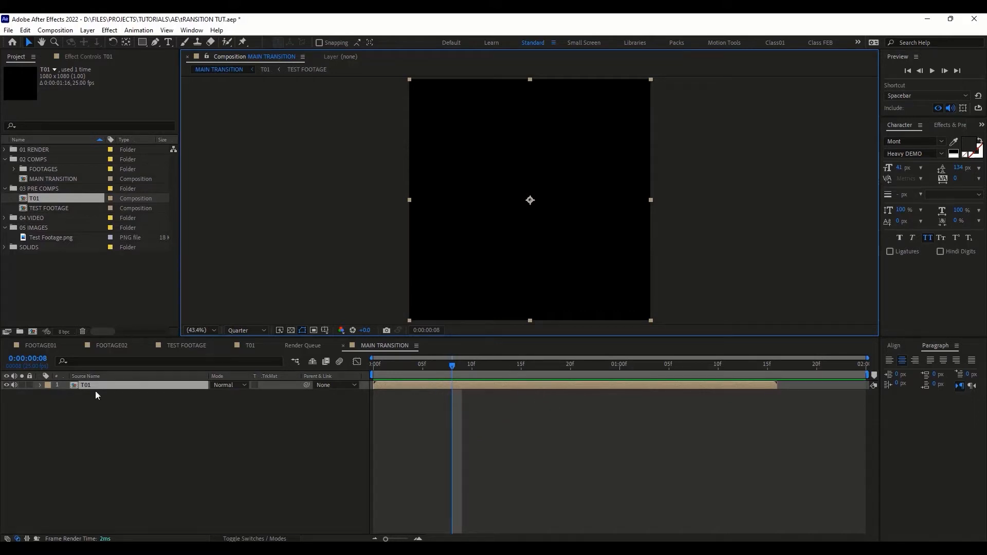
Add TEST FOOTAGE beneath the T01 layer in MAIN TRANSITION as a guide layer and preview the composition from the first frame
left_click_drag(49, 208, 128, 448)
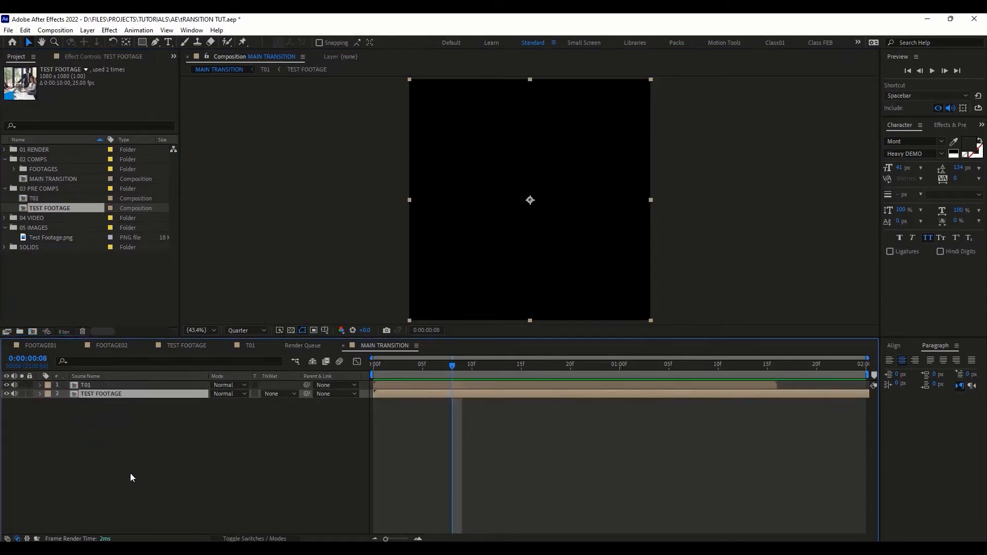
right_click(105, 393)
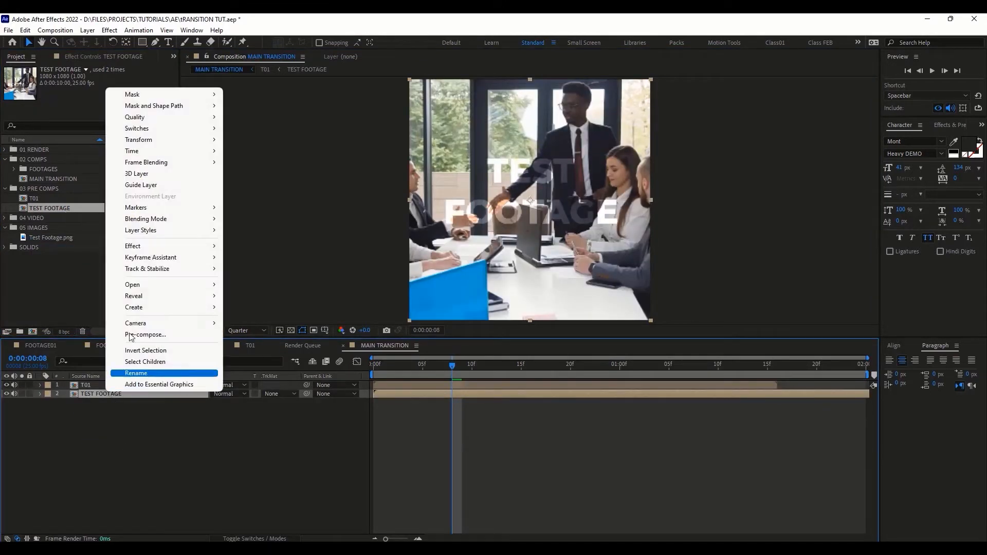
left_click(134, 185)
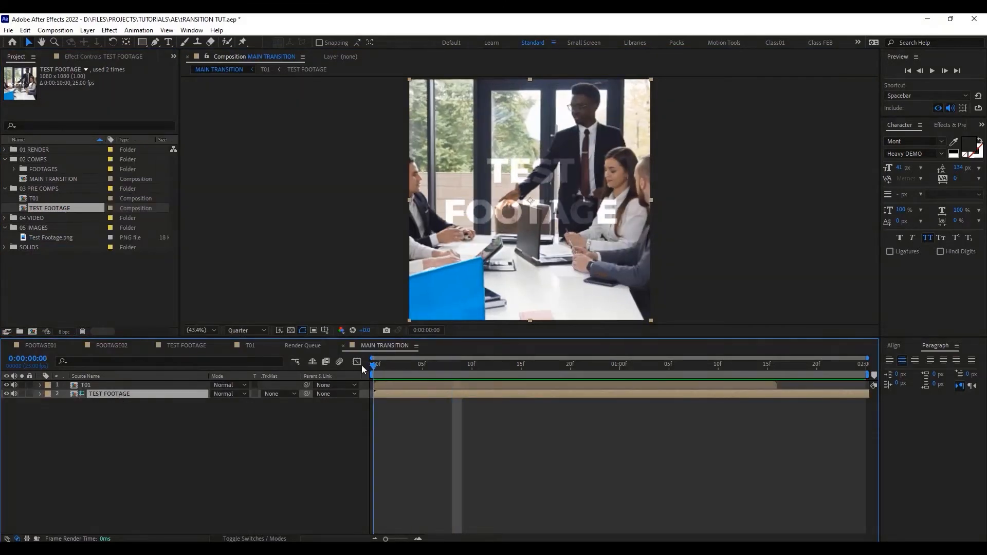
left_click(371, 365)
key("space")
key("space")
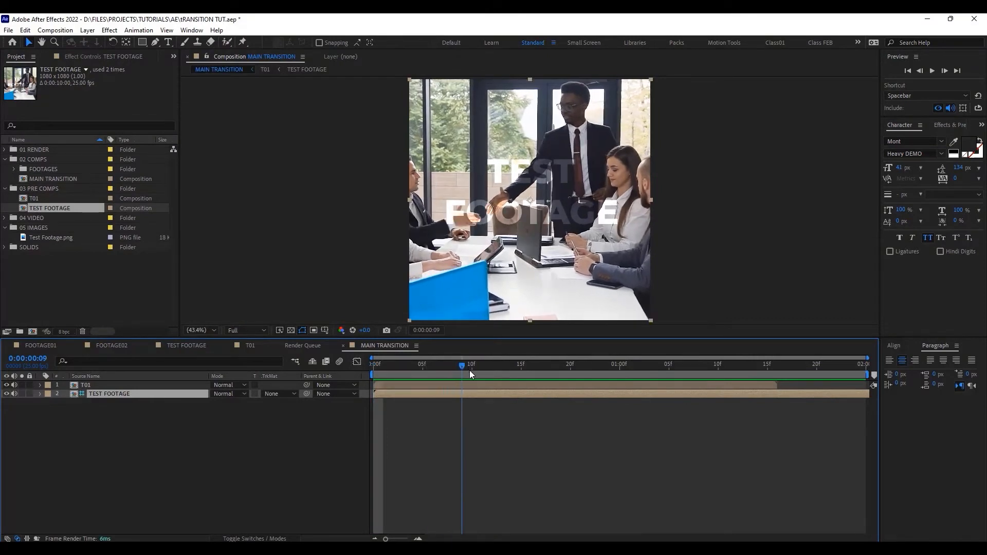
Enable Collapse Transformations on the T01 layer and scrub to 0:00:00:12 to check the bars over the footage
left_click(128, 385)
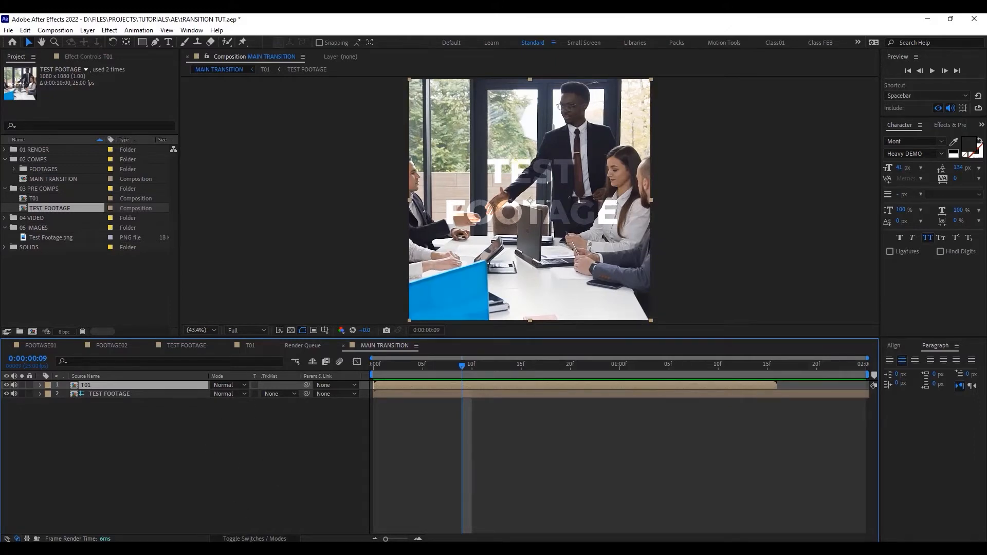
left_click(254, 538)
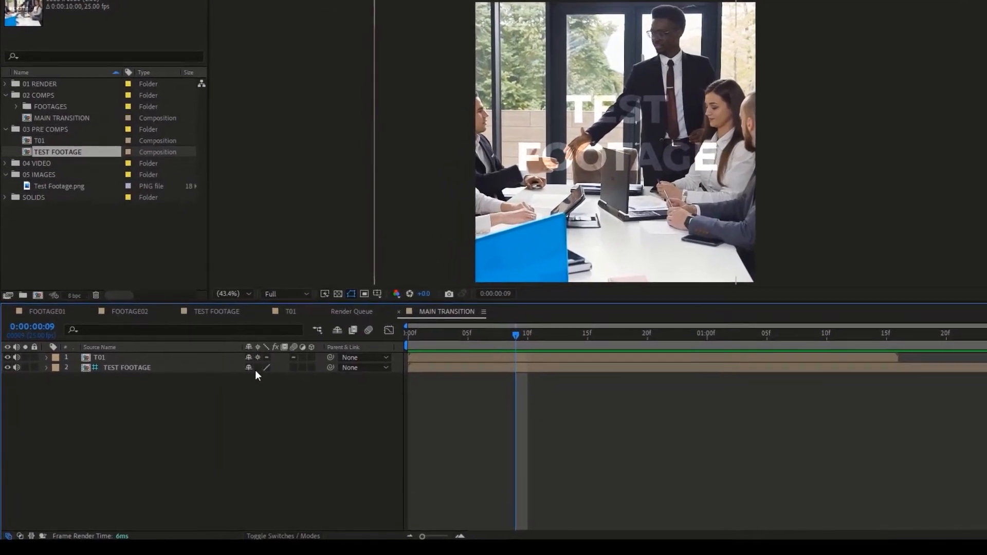
left_click(230, 378)
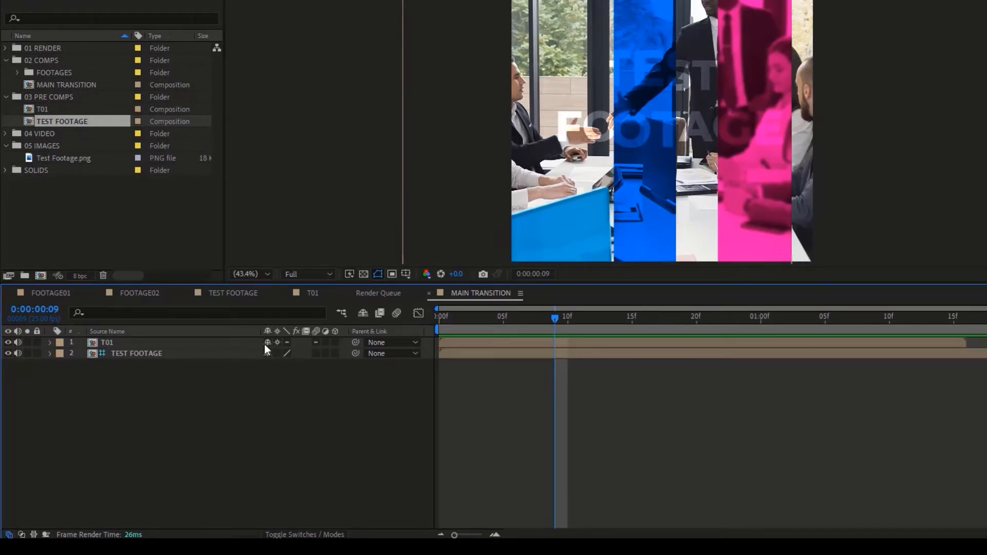
left_click_drag(511, 317, 593, 322)
Inspect the footage guide layer inside T01, return to MAIN TRANSITION and play it from the first frame
left_click(184, 341)
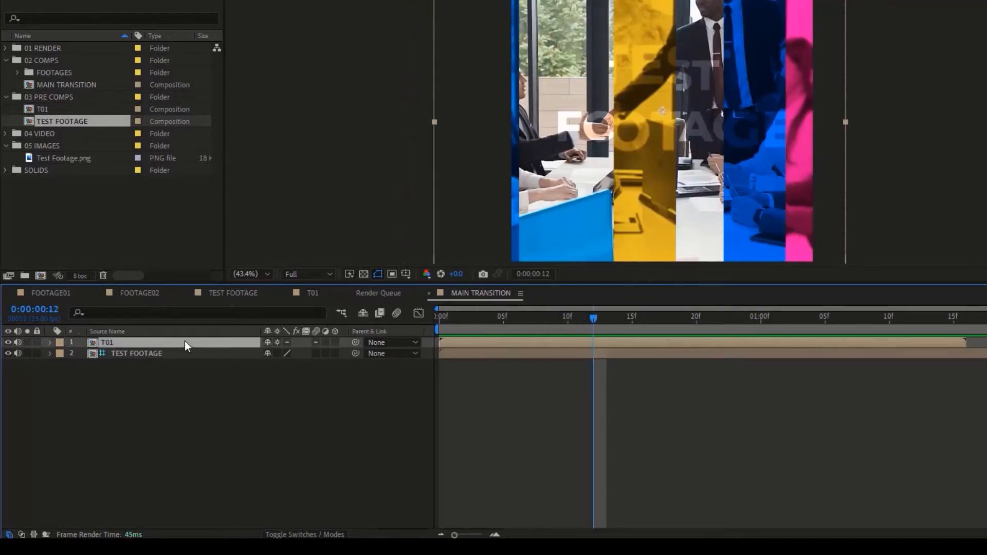
double_click(184, 342)
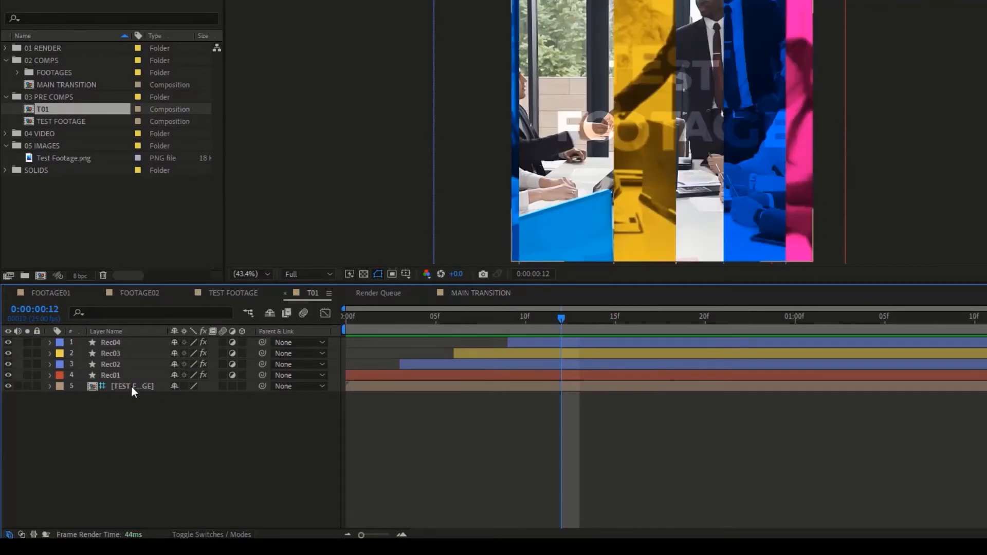
left_click(125, 385)
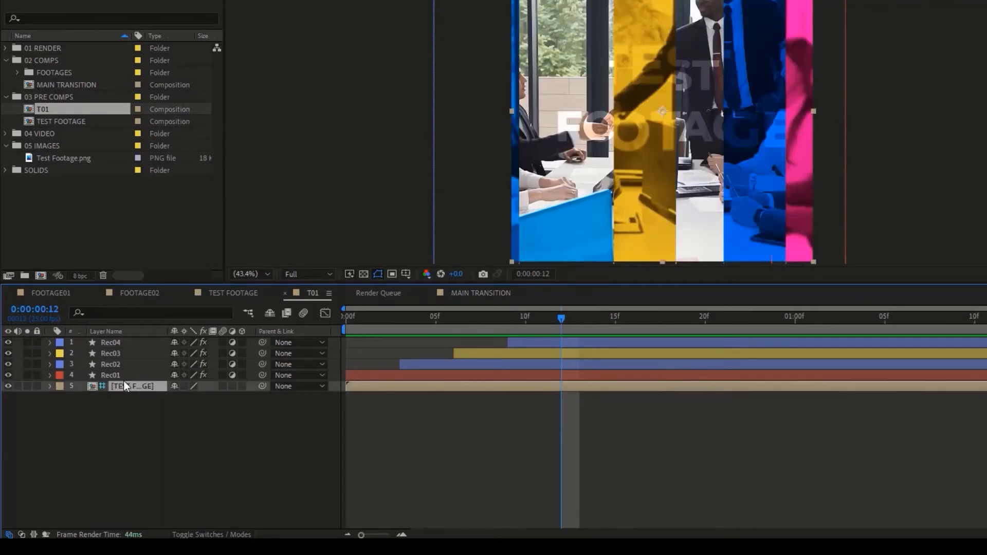
key("Tab")
left_click(192, 398)
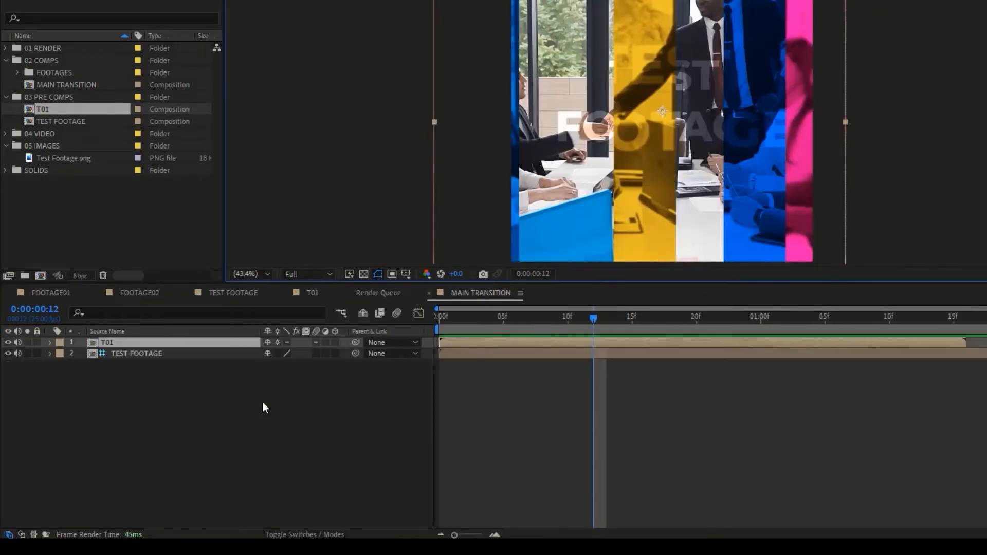
left_click_drag(575, 322, 410, 321)
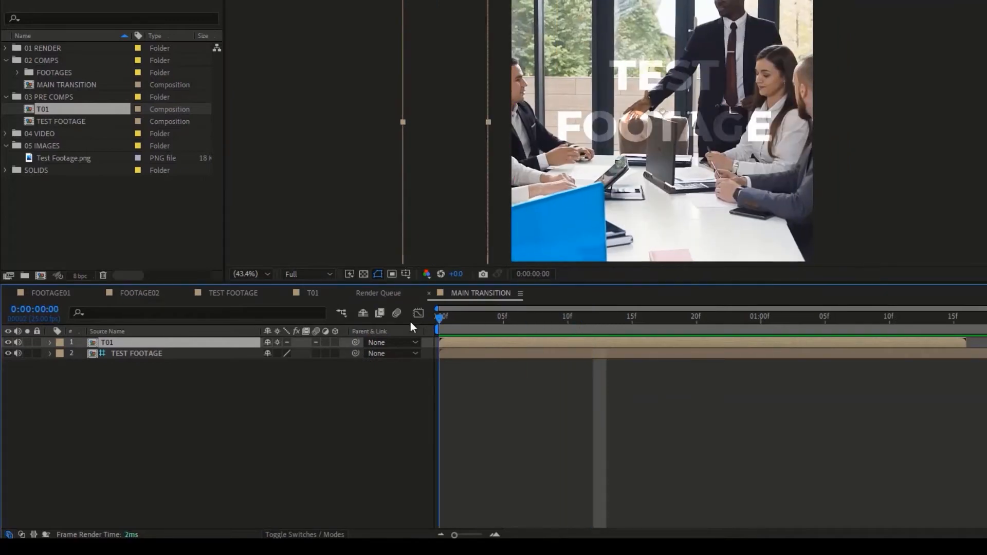
key("space")
left_click(201, 377)
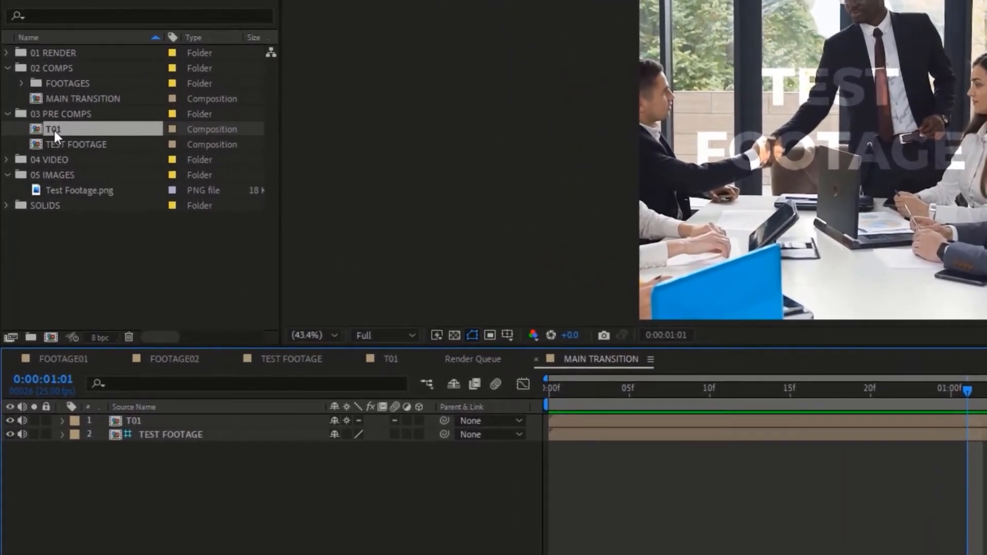
Duplicate the T01 composition in the project and add the copy as the top layer of MAIN TRANSITION
left_click(58, 128)
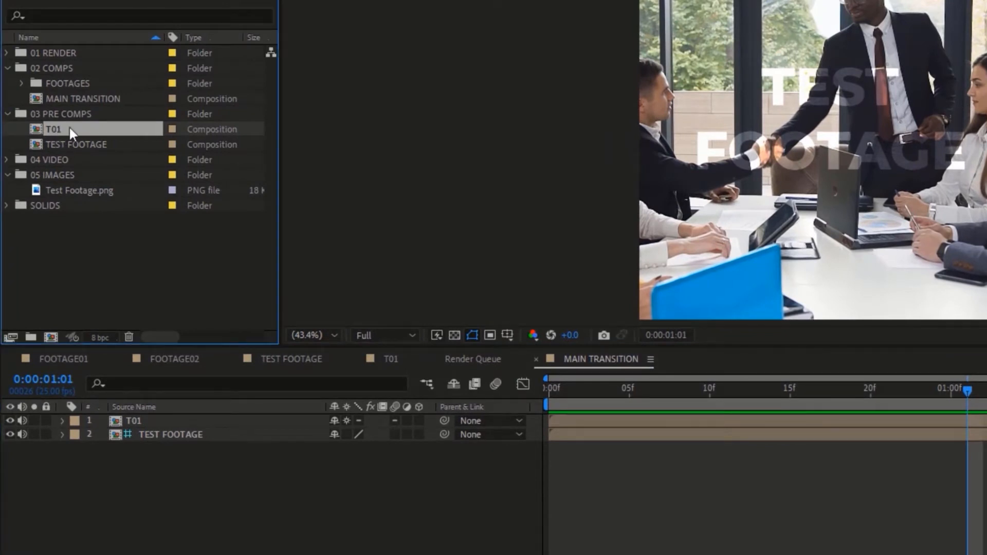
key("ctrl+d")
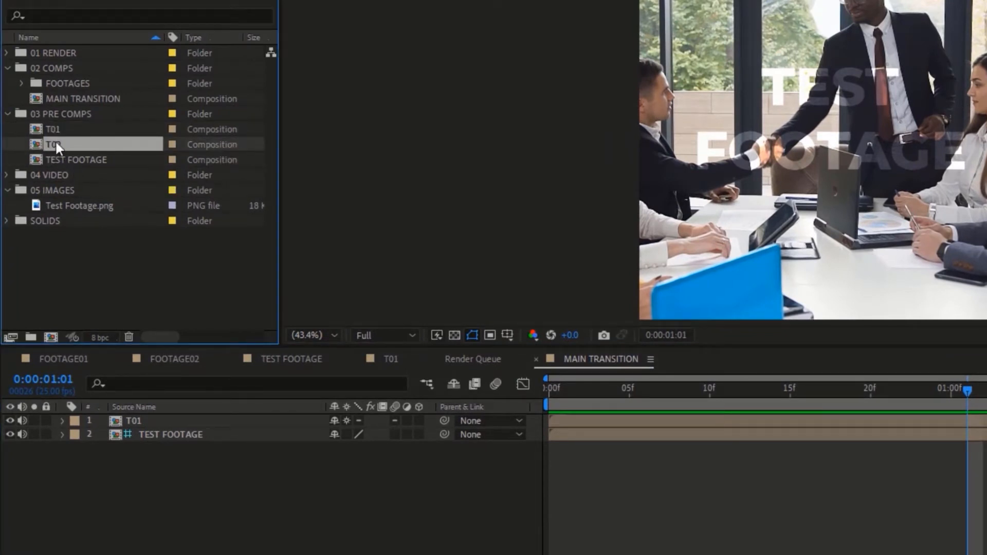
left_click_drag(76, 141, 170, 415)
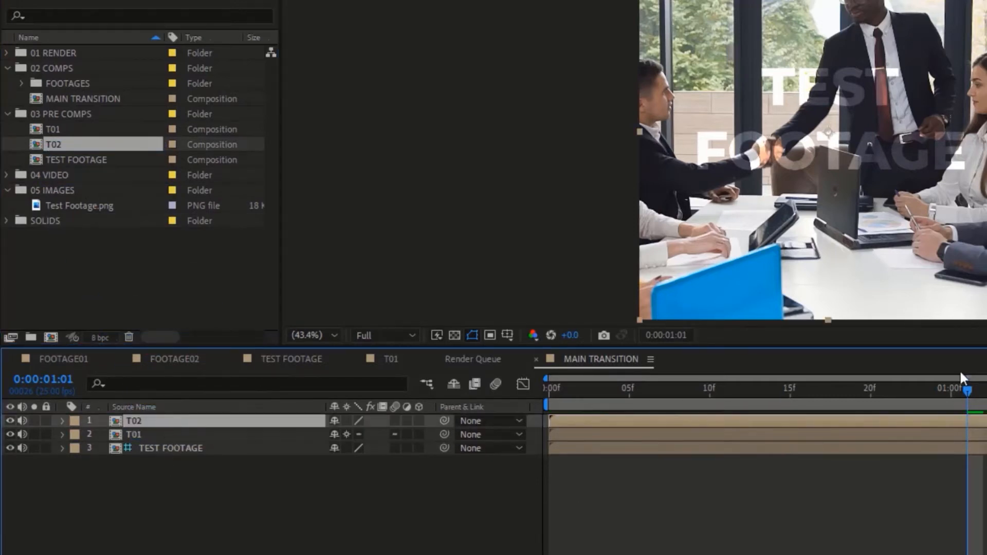
Enable Collapse Transformations on the T02 layer and solo the T02 and TEST FOOTAGE layers
left_click(346, 420)
key("s")
key("s")
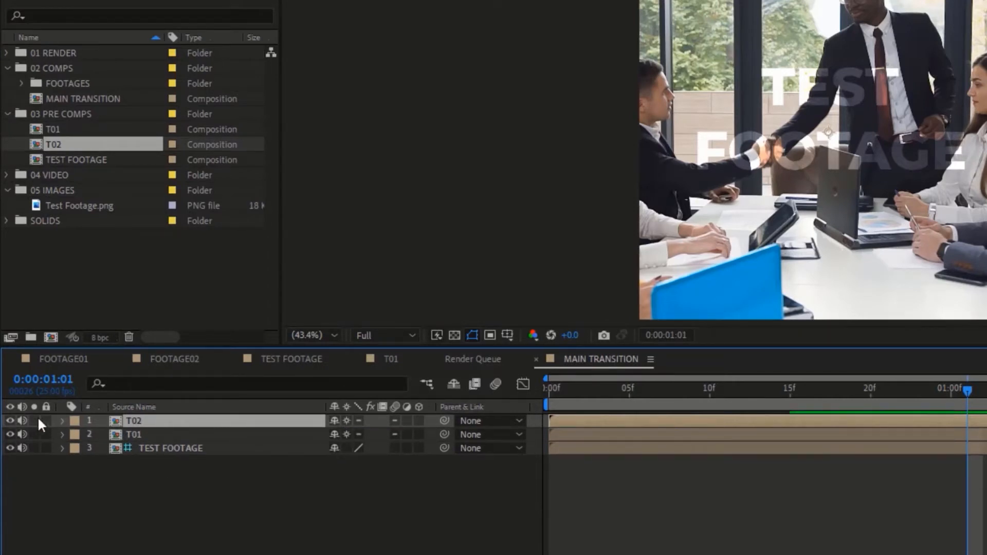
left_click(34, 420)
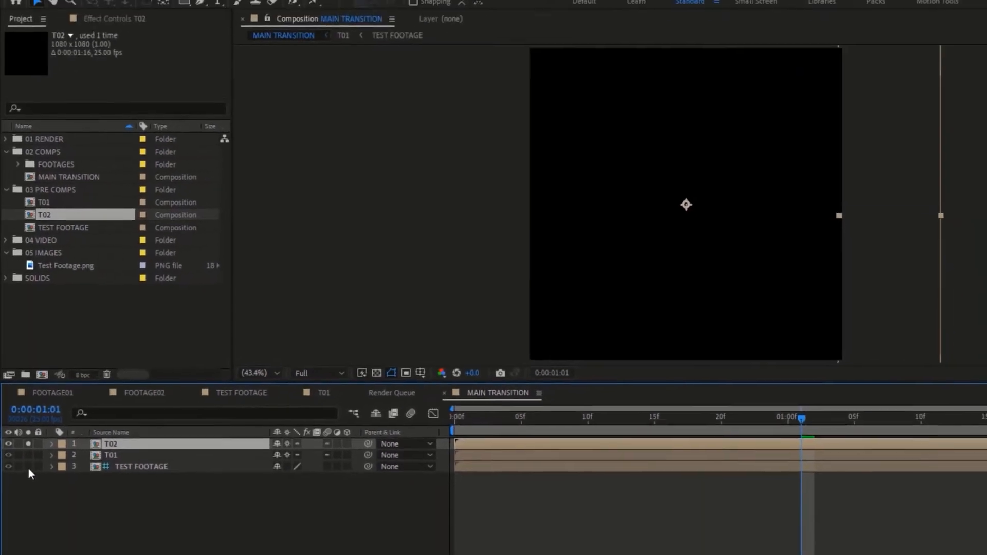
left_click(33, 450)
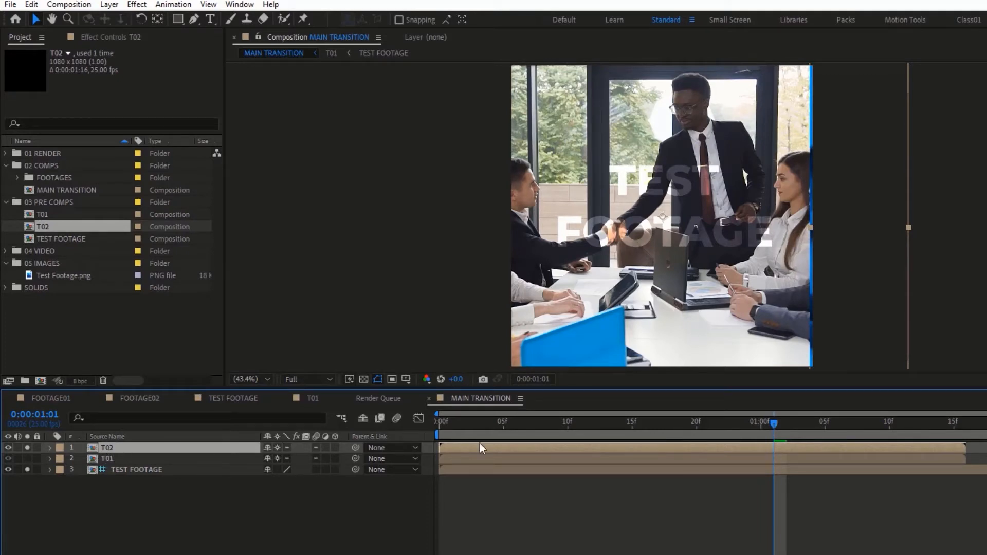
Preview the soloed T02 bars over the footage from the first frame and stop at 0:00:00:13
left_click_drag(489, 425, 440, 431)
key("space")
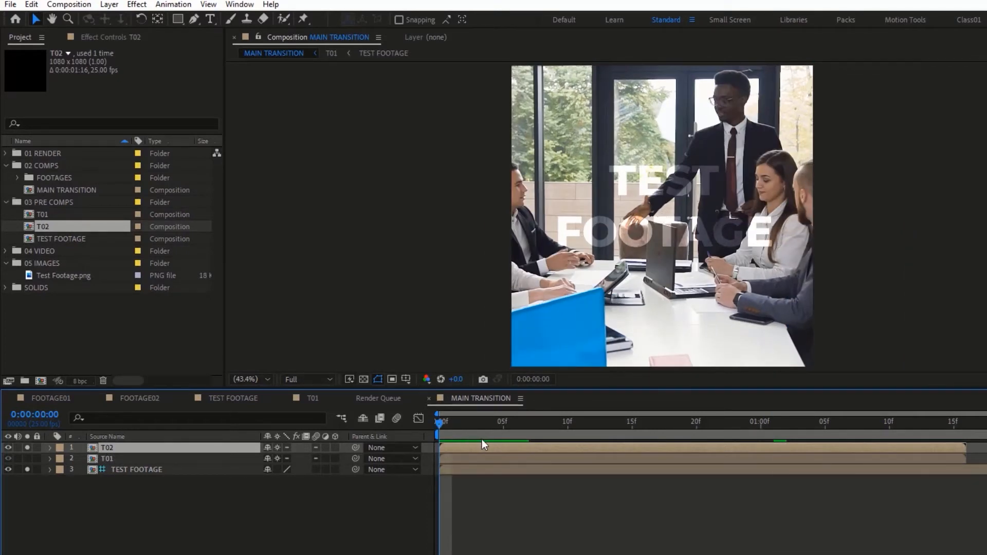
left_click(630, 423)
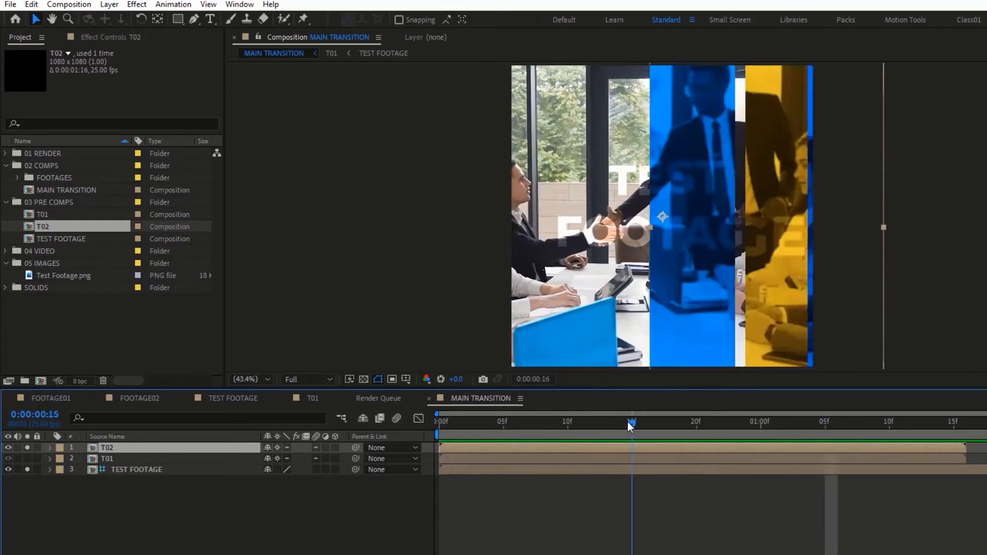
mouse_move(627, 421)
left_mouse_down()
mouse_move(591, 421)
mouse_move(609, 424)
left_mouse_up()
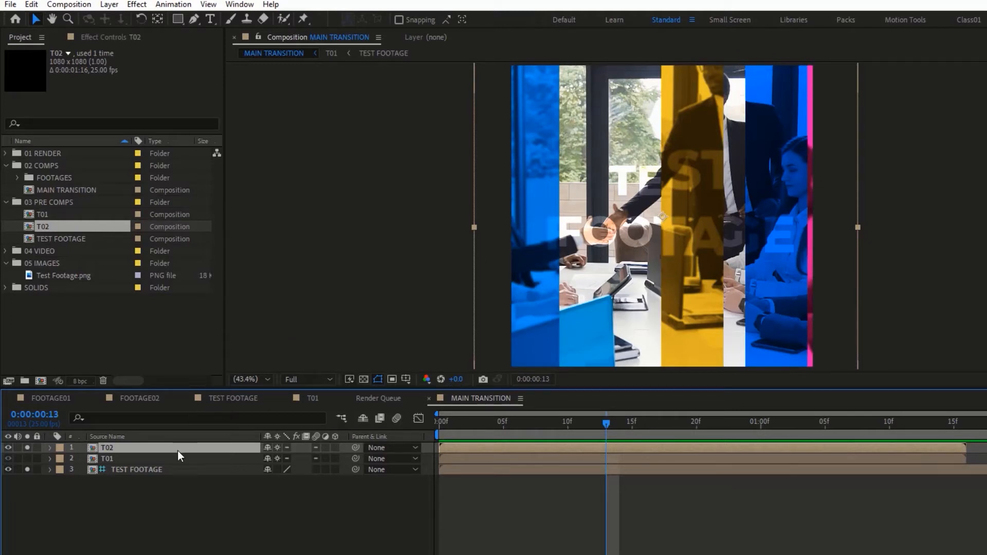
Mirror the T02 layer horizontally by unlinking its scale proportions and setting the X scale to -100%, then relink the proportions
key("s")
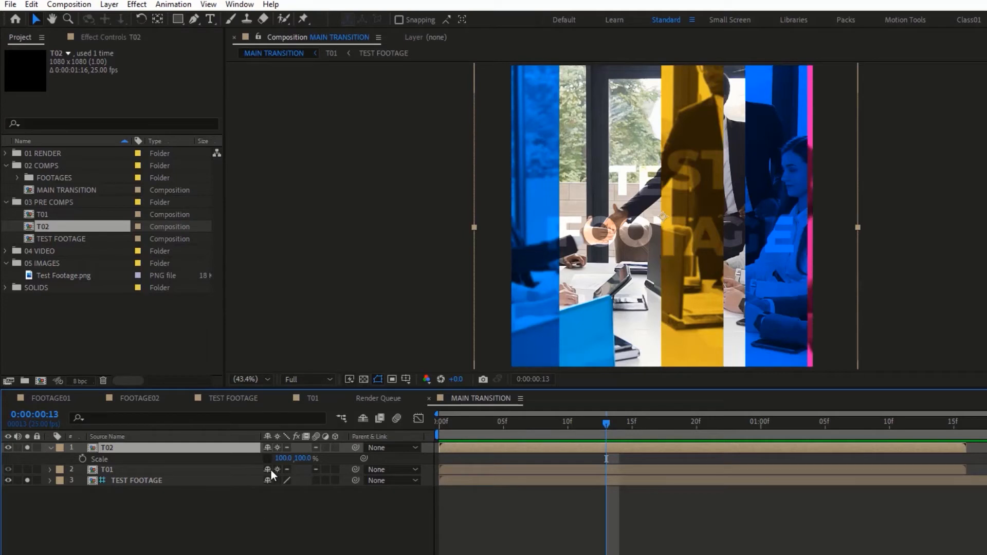
left_click(283, 458)
left_click(278, 458)
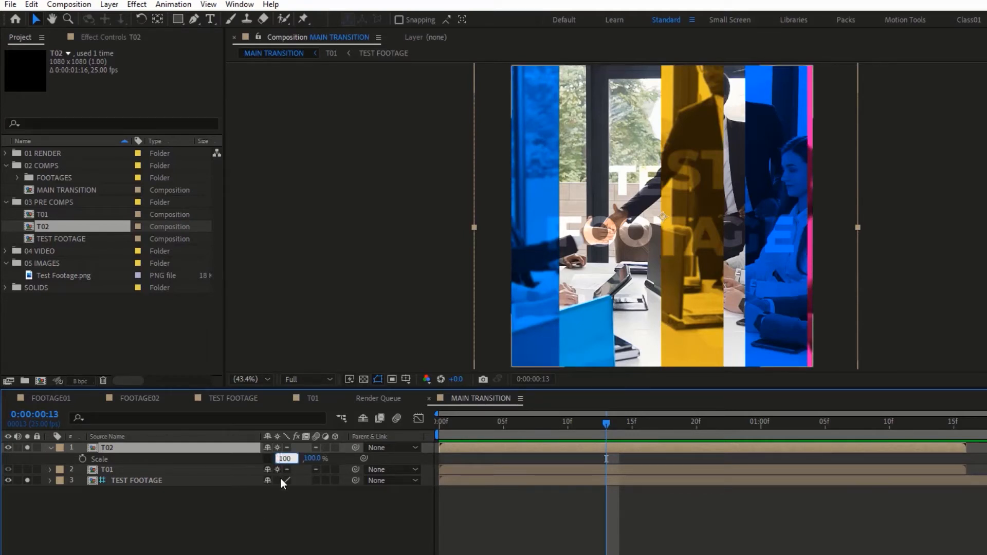
type("-")
left_click(285, 506)
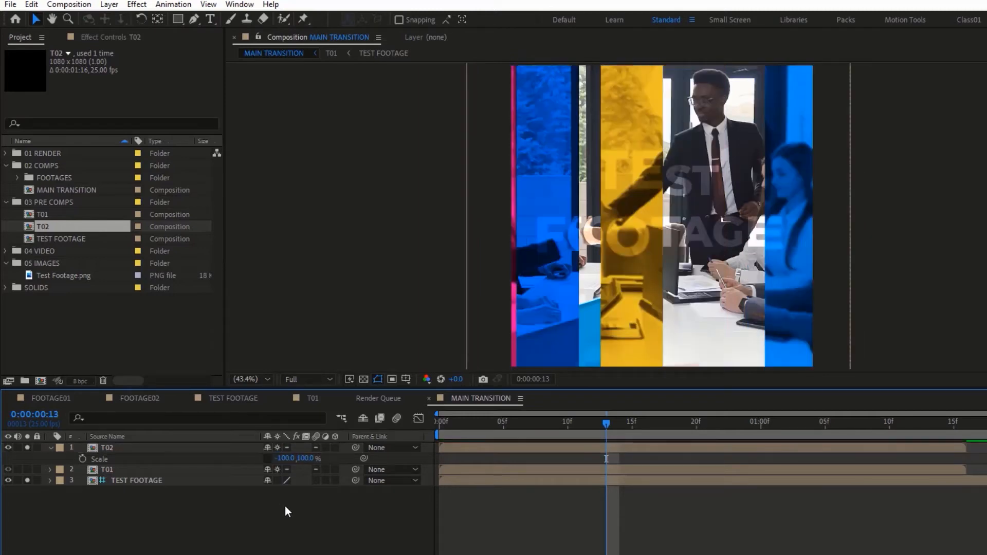
left_click(267, 458)
Preview the mirrored bars from the first frame and shift the T02 layer to start at about 0:00:00:09
left_click_drag(574, 430, 397, 431)
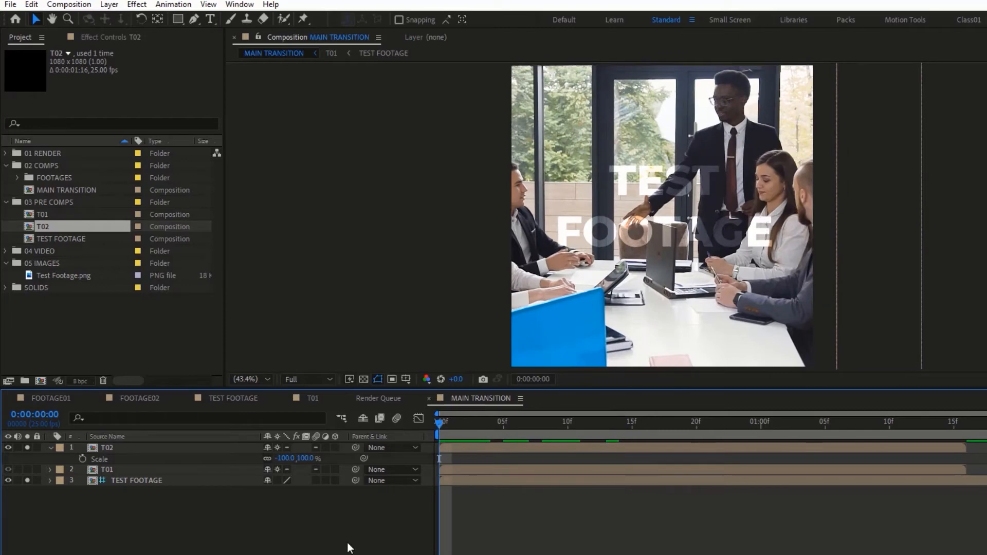
key("space")
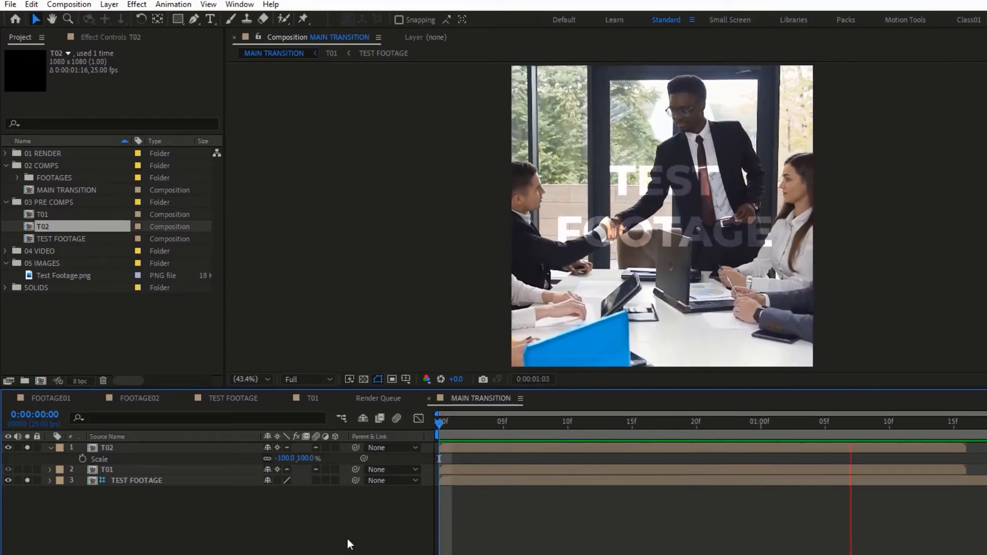
left_click_drag(552, 427, 679, 428)
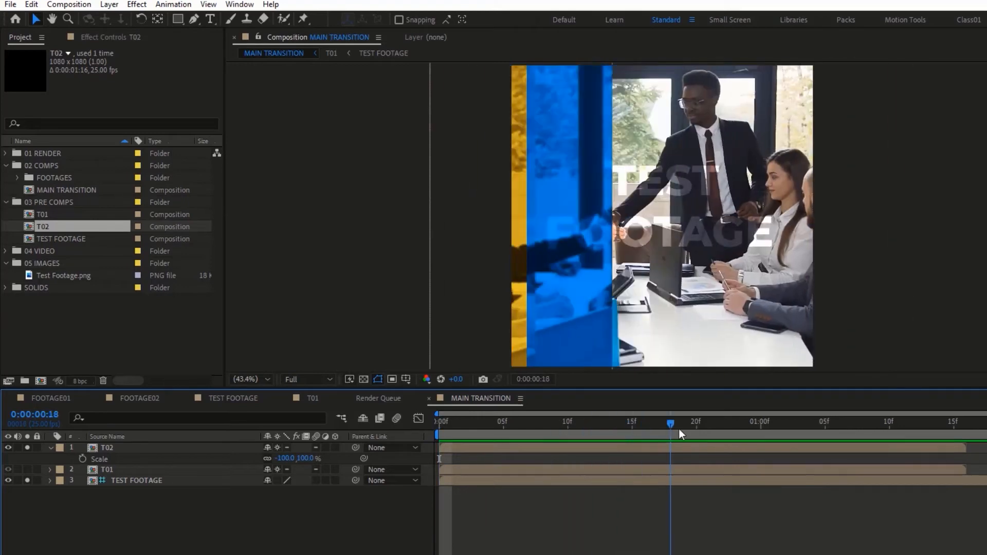
left_click_drag(568, 446, 685, 452)
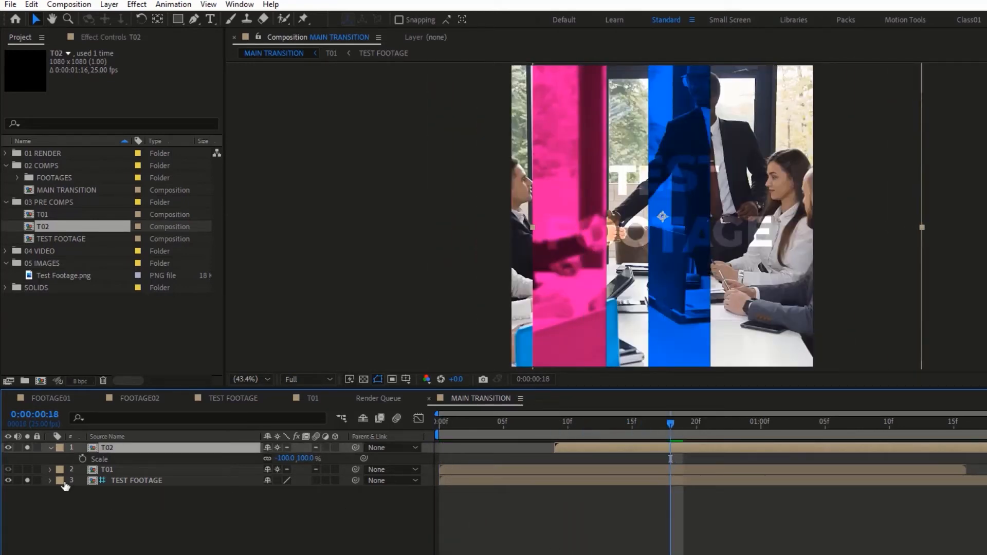
Turn off solo on the T02 and TEST FOOTAGE layers and preview the combined bars from the first frame
left_click(27, 448)
left_click(27, 480)
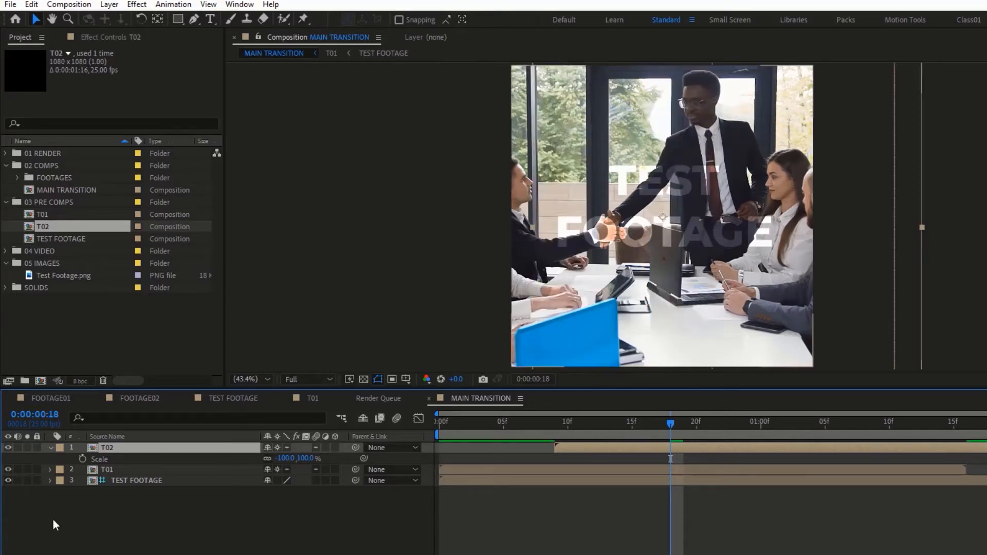
left_click_drag(583, 421, 438, 422)
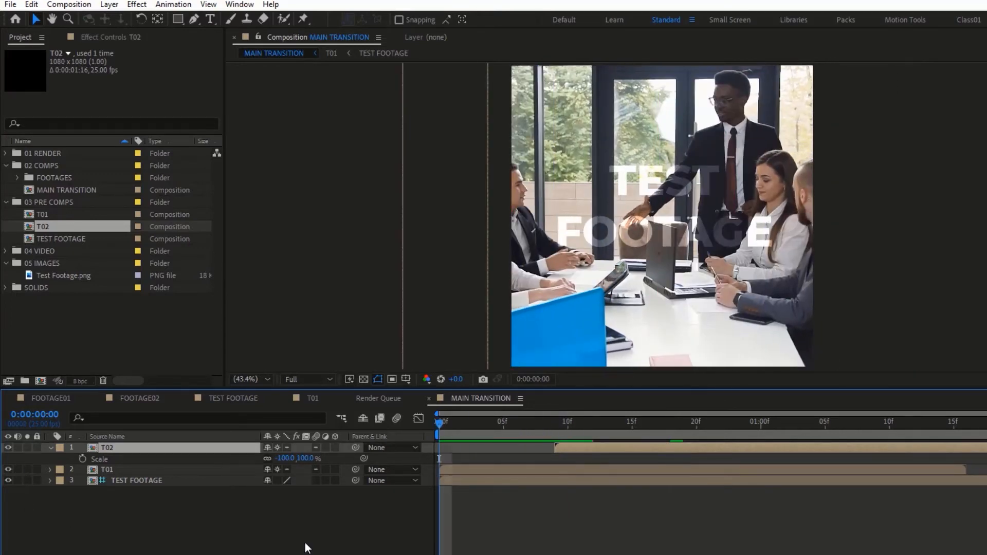
left_click(300, 538)
key("space")
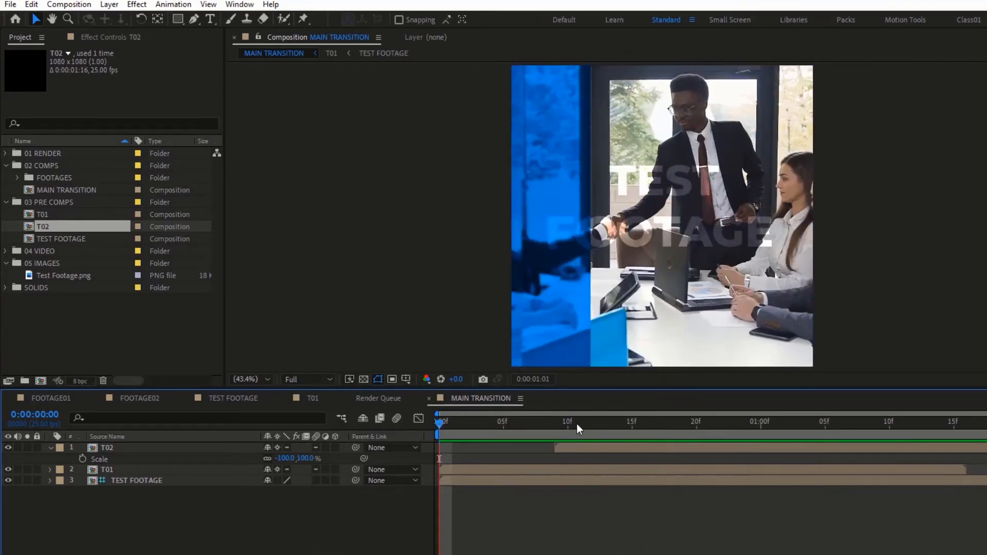
Open the T02 composition and change the Rec04 layer's Tint Map White To colour to a lighter, cyan-leaning blue
left_click_drag(750, 424, 785, 427)
left_click(143, 448)
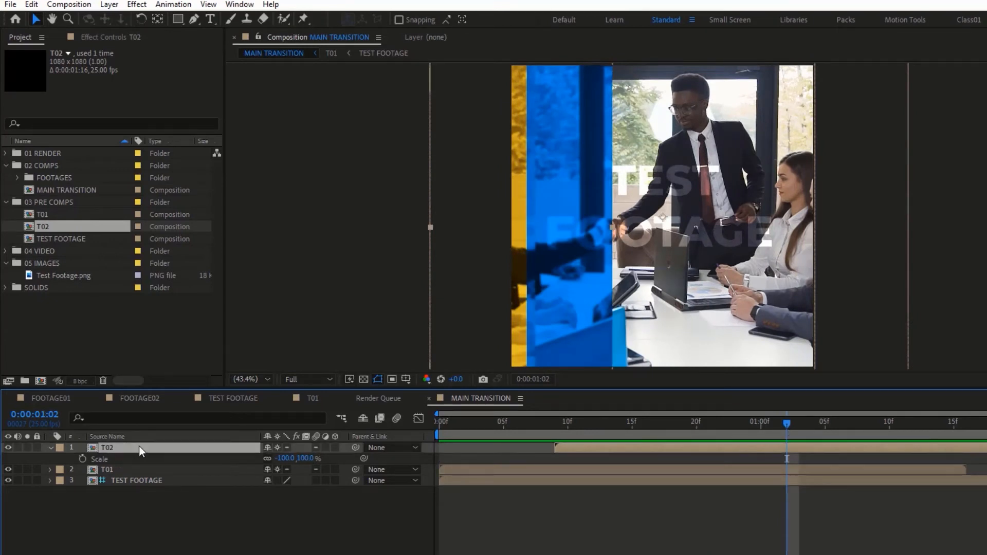
double_click(139, 446)
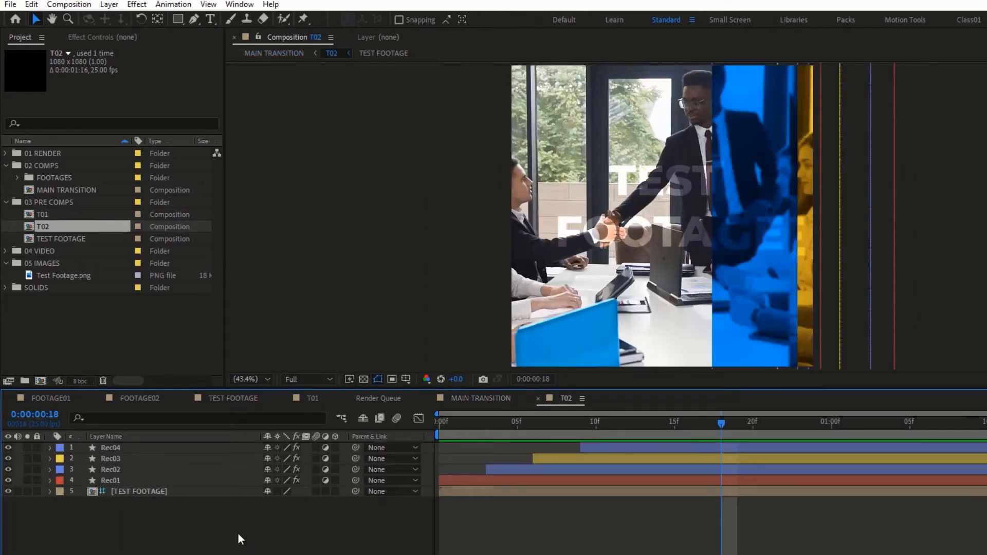
left_click(122, 38)
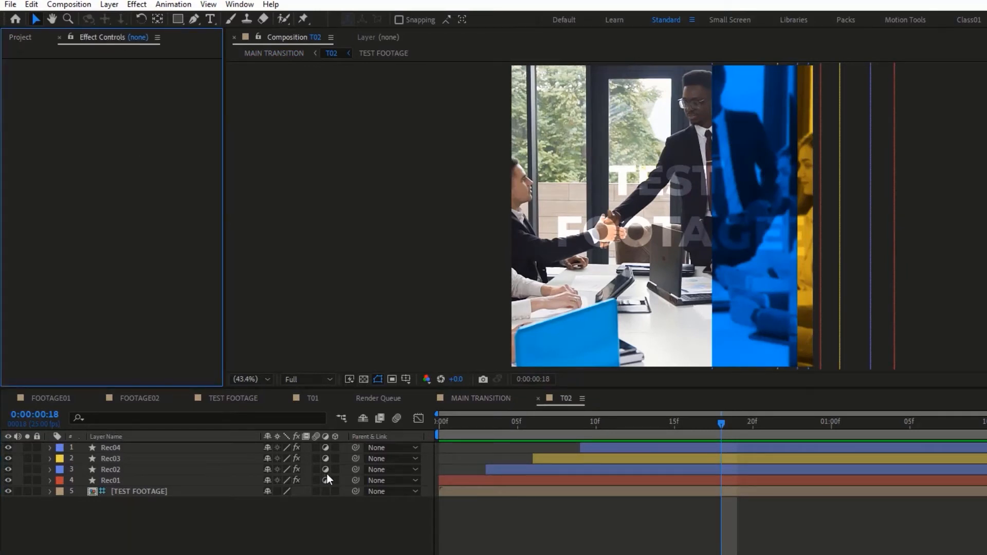
left_click(512, 482)
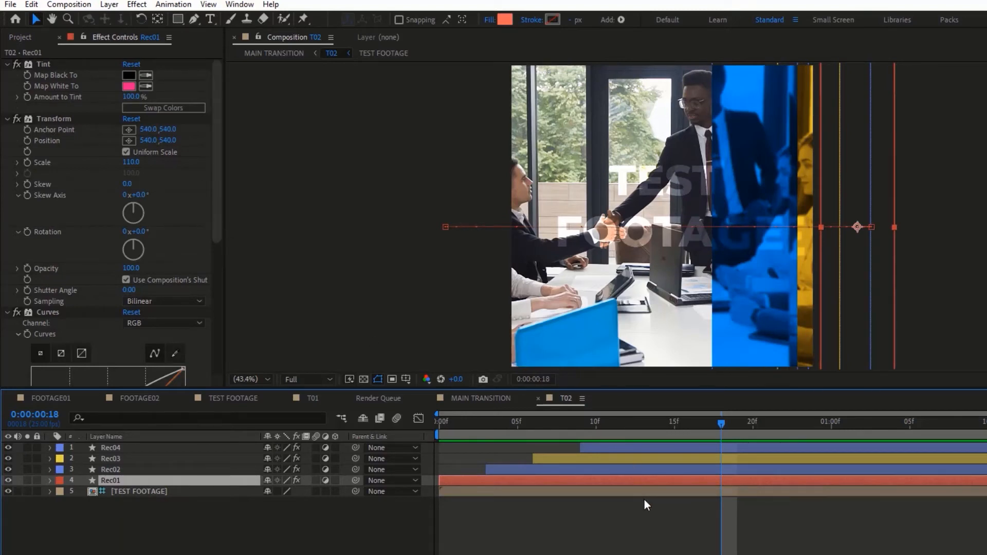
left_click(157, 447)
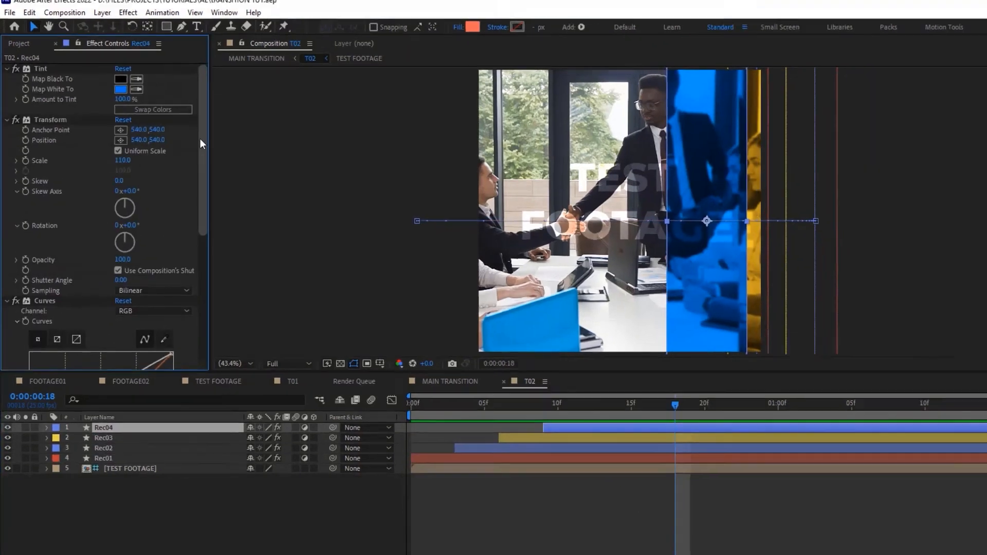
left_click(129, 86)
key("Return")
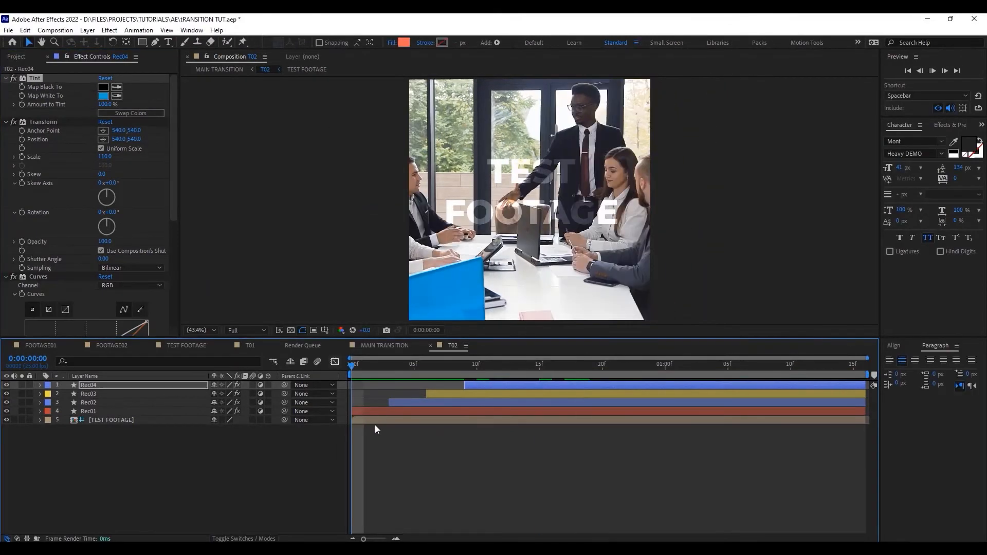
Return to the MAIN TRANSITION composition and preview the recoloured bars from the first frame
left_click_drag(403, 366, 419, 381)
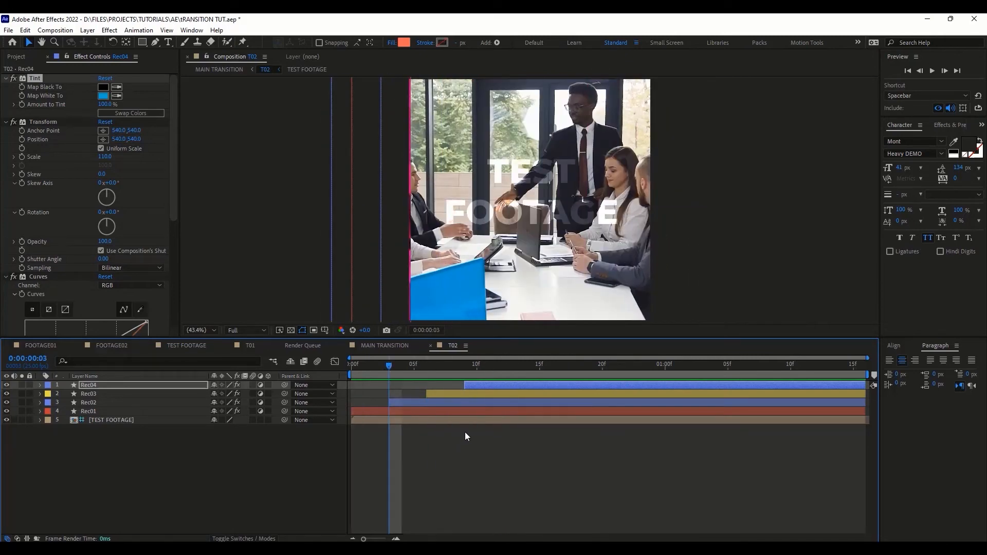
key("Tab")
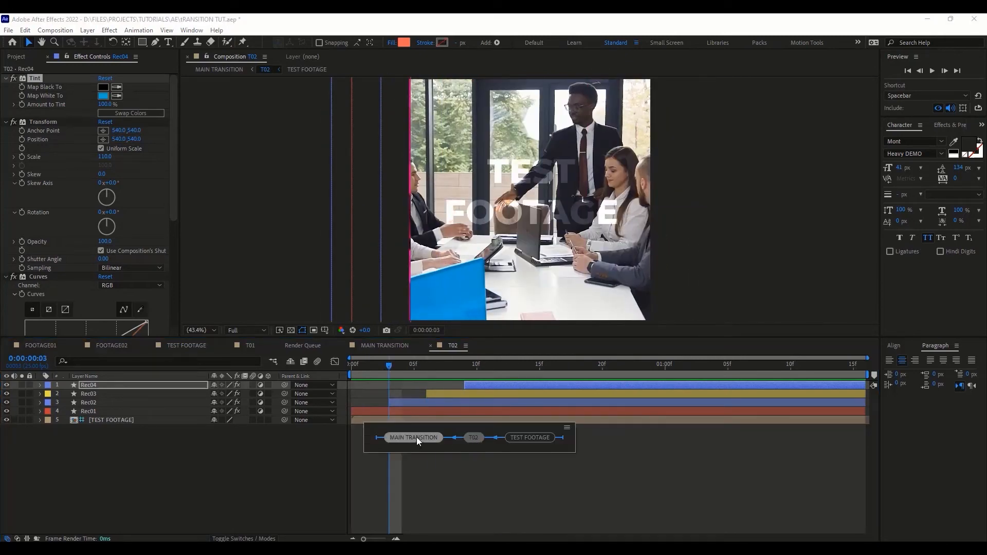
left_click(416, 437)
key("space")
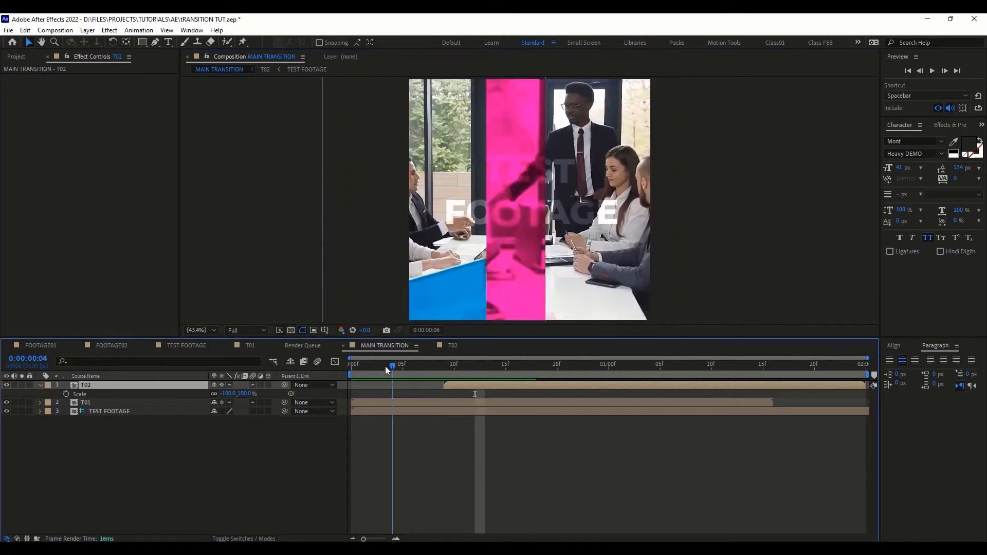
left_click(245, 449)
key("space")
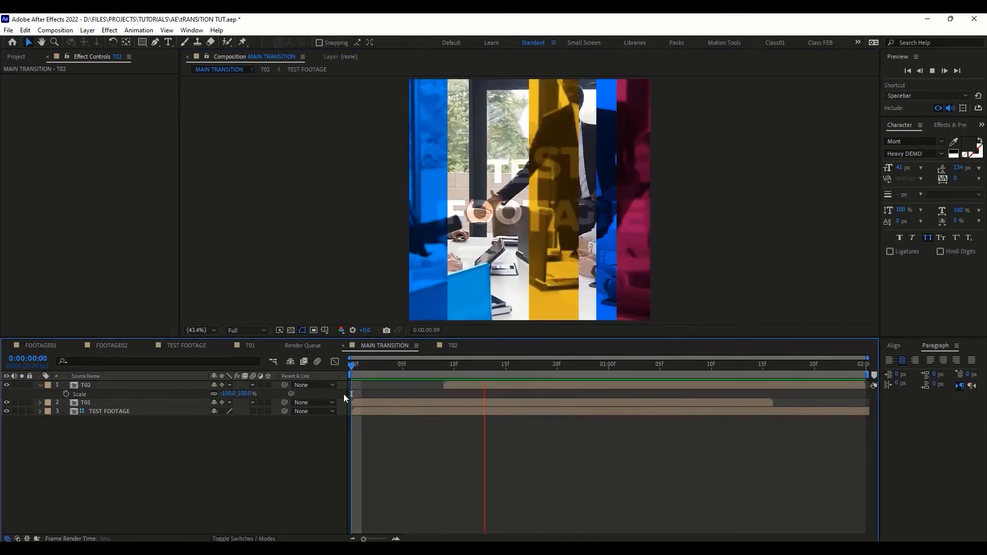
left_click(85, 385)
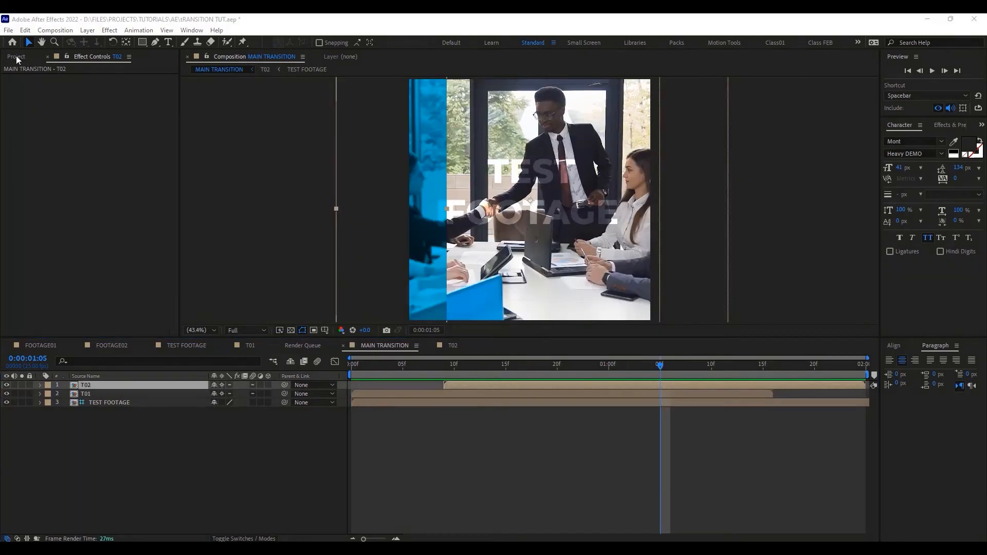
Create a 1080 x 1080, 25 fps composition named TRANSITION TUT with a duration of 10 seconds
left_click(16, 56)
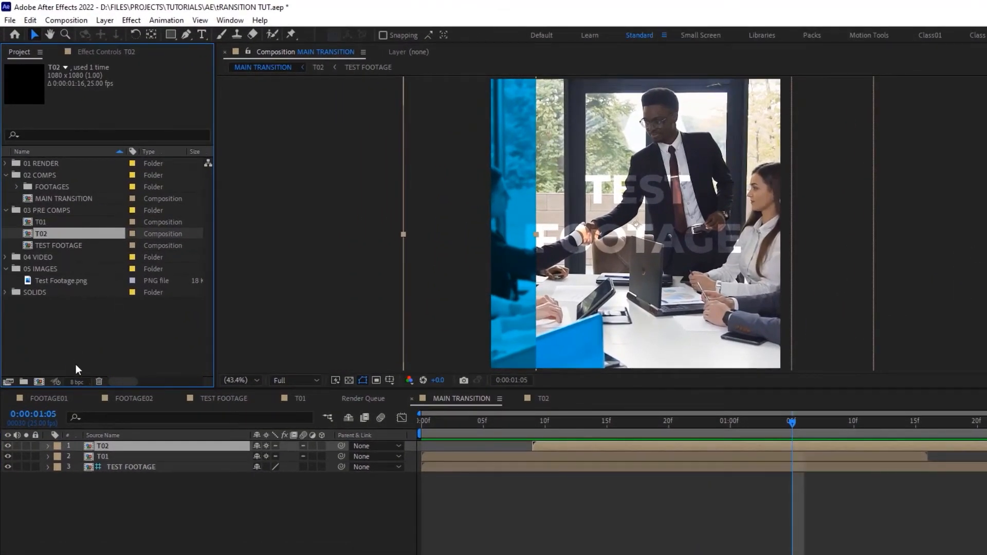
left_click(61, 344)
left_click(39, 381)
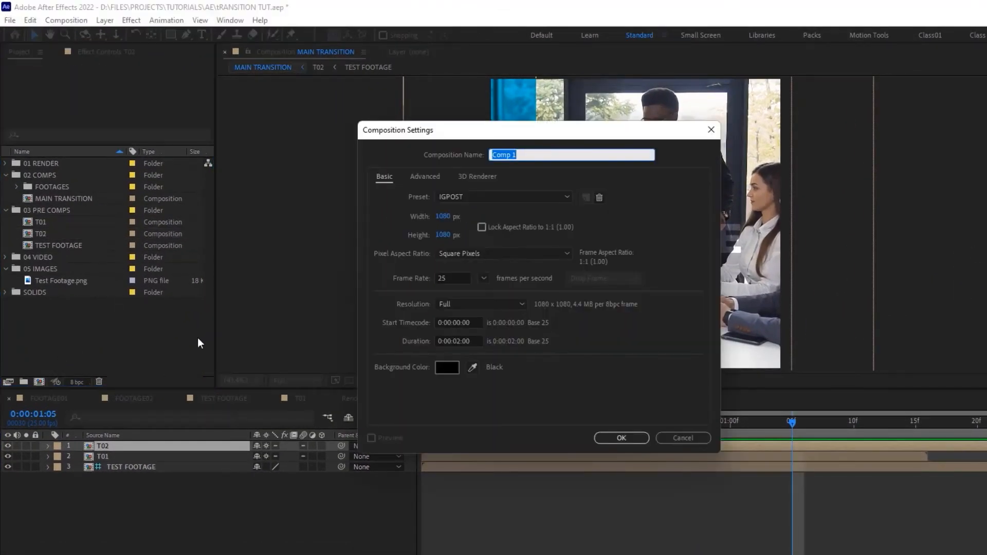
type("TRANSITION TUT")
left_click(416, 341)
type("10")
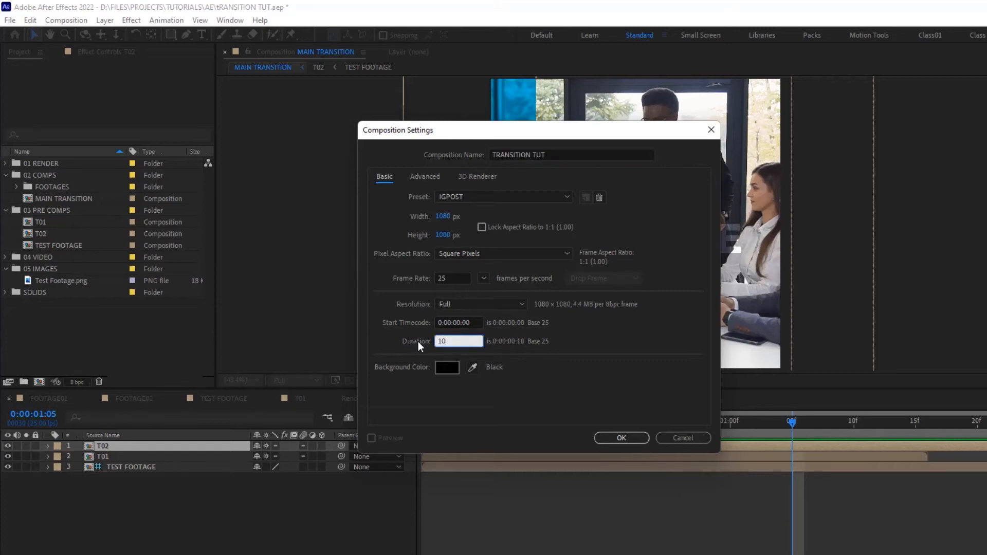
key("Tab")
left_click(622, 438)
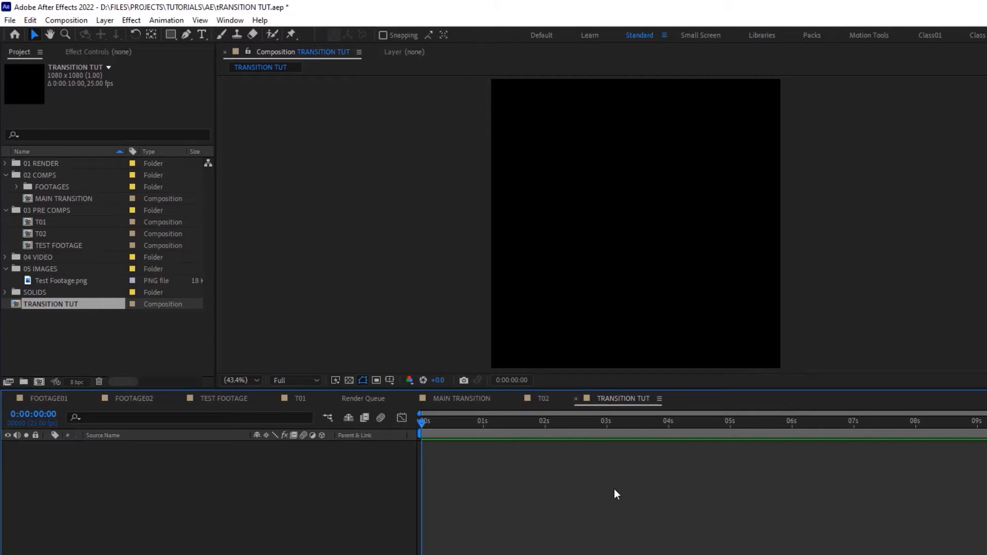
Add the FOOTAGE01 composition from the FOOTAGES folder to TRANSITION TUT and place FOOTAGE02 above it
left_click(17, 185)
left_click(77, 199)
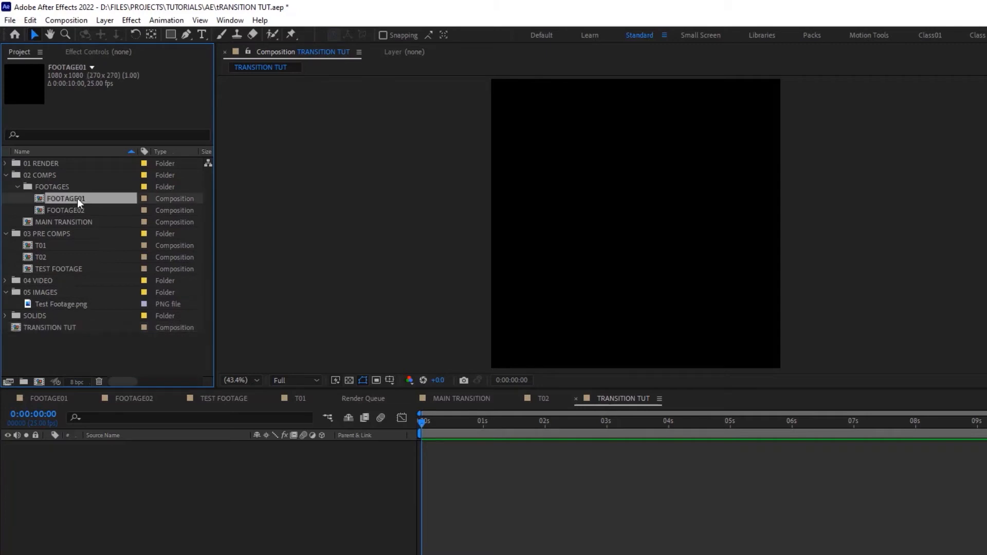
left_click_drag(86, 197, 113, 446)
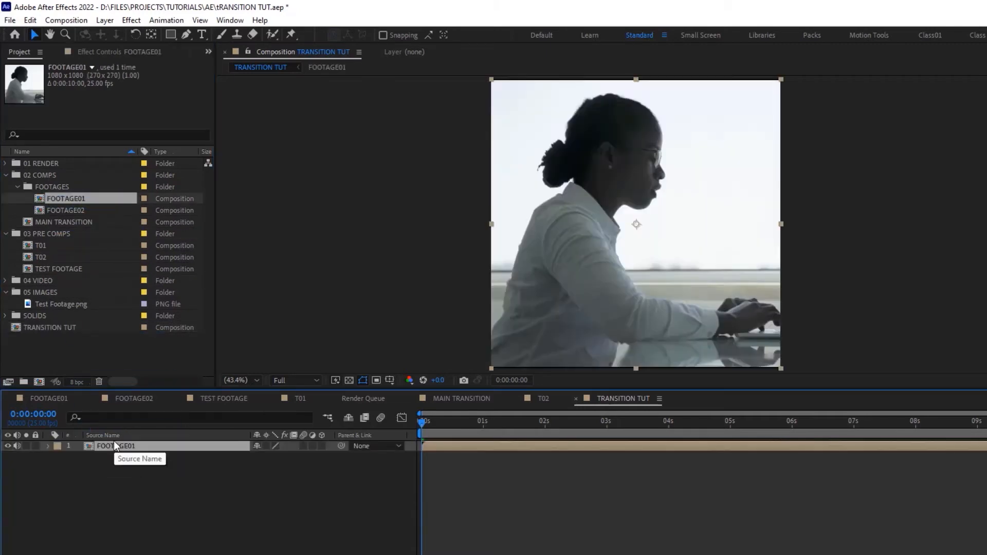
left_click(85, 209)
left_click_drag(85, 209, 118, 442)
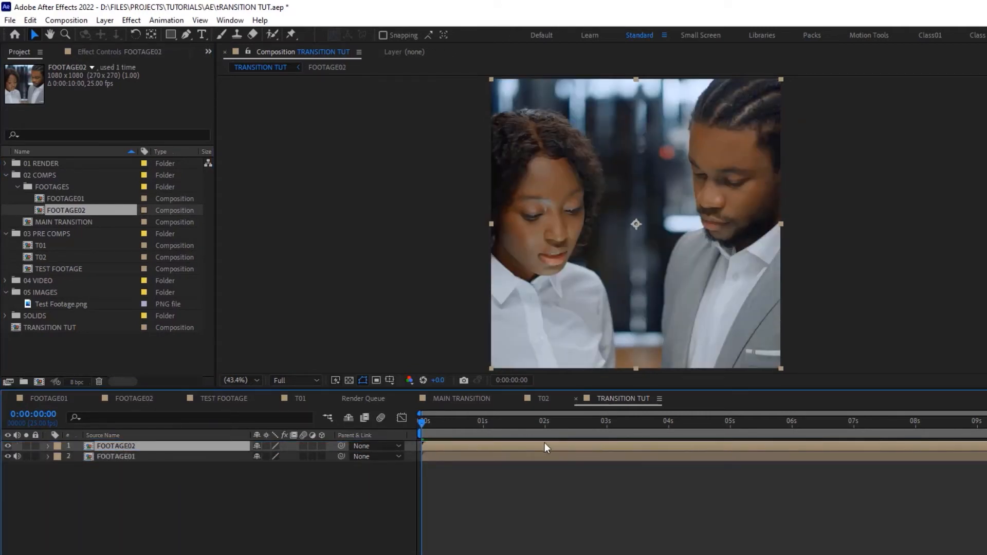
Shift the FOOTAGE02 layer to start at 4 seconds and trim the end of FOOTAGE01 to 0:00:05:00
left_click_drag(503, 451, 723, 443)
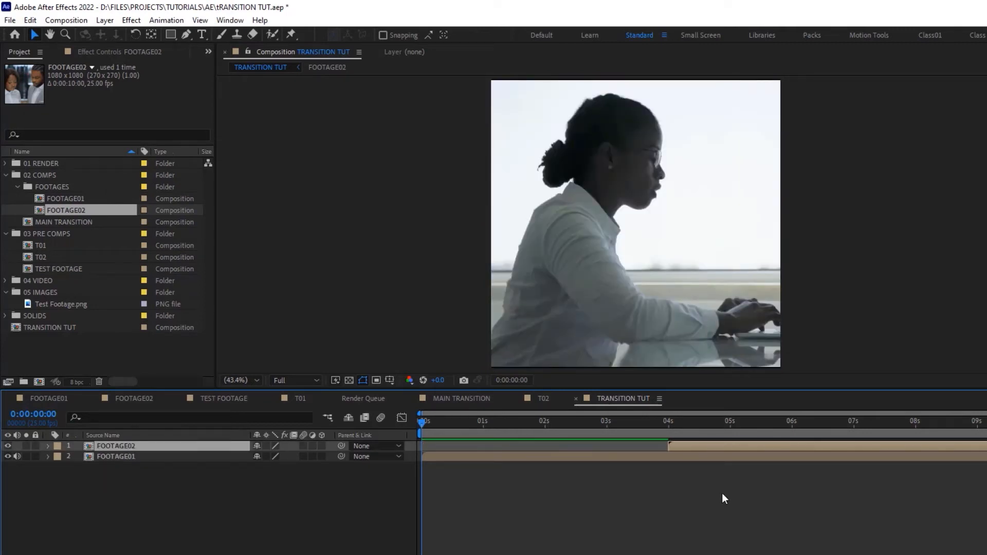
left_click(729, 420)
left_click(727, 456)
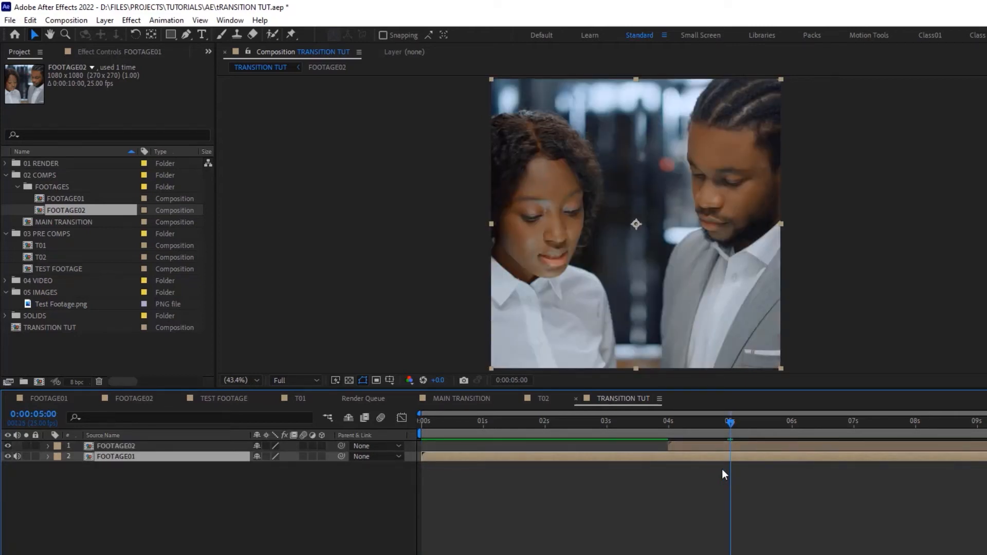
key("alt+bracketright")
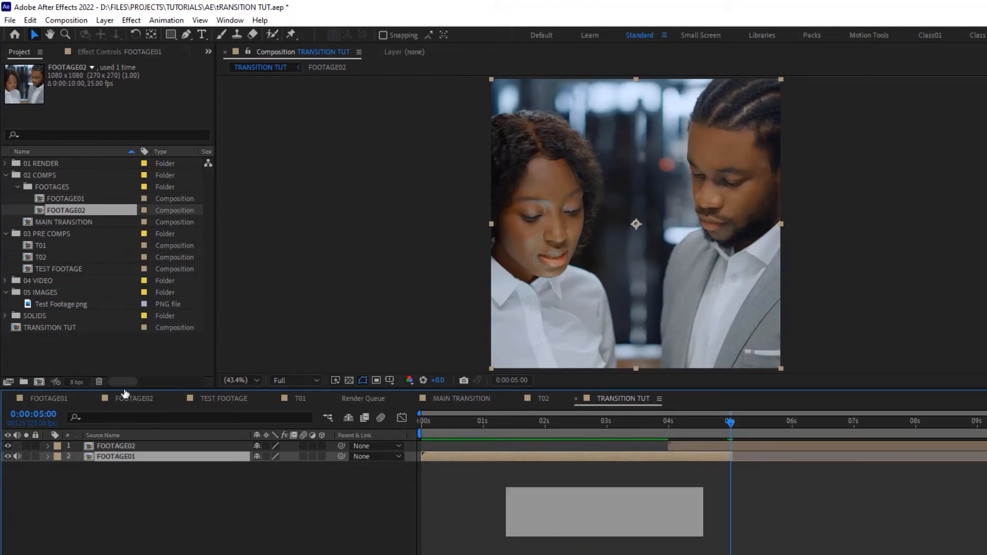
left_click_drag(735, 428, 411, 426)
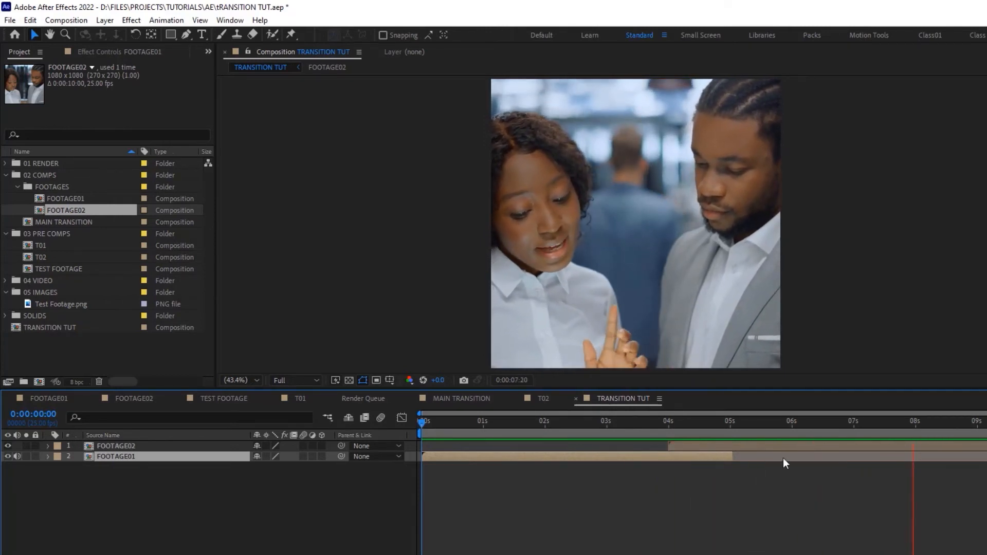
Add MAIN TRANSITION as the top layer, shift it to start at about 3 seconds, and give it a bright pink label
left_click_drag(668, 423, 654, 429)
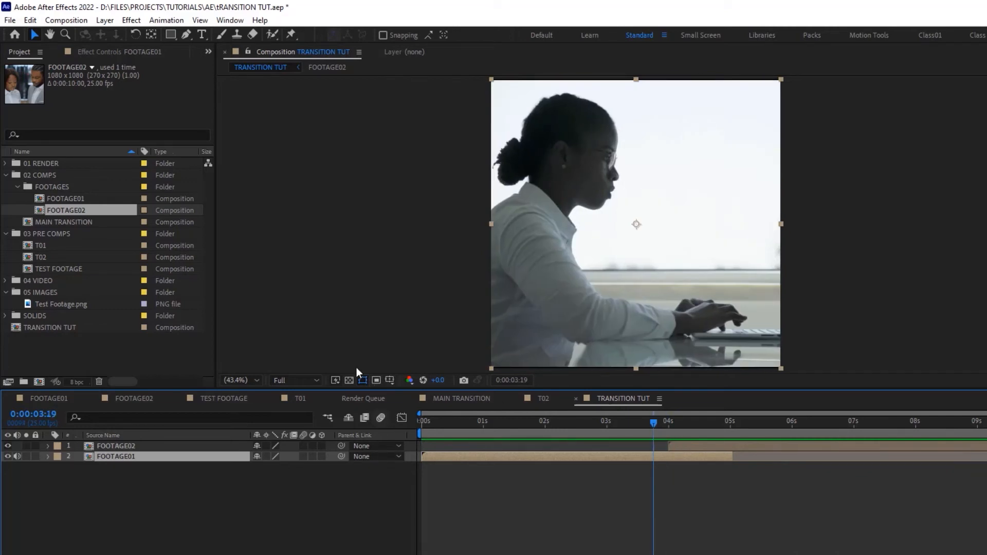
left_click(48, 220)
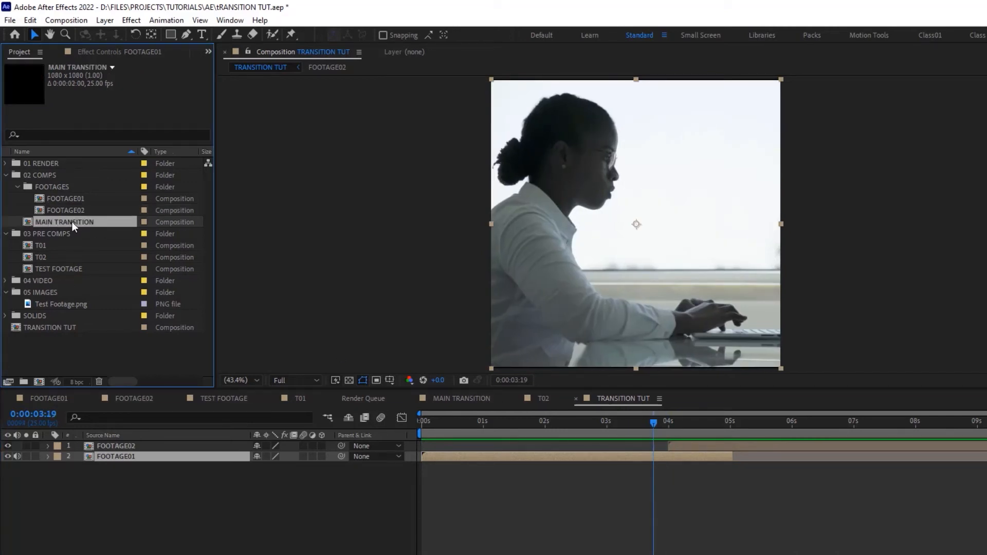
left_click_drag(72, 221, 139, 451)
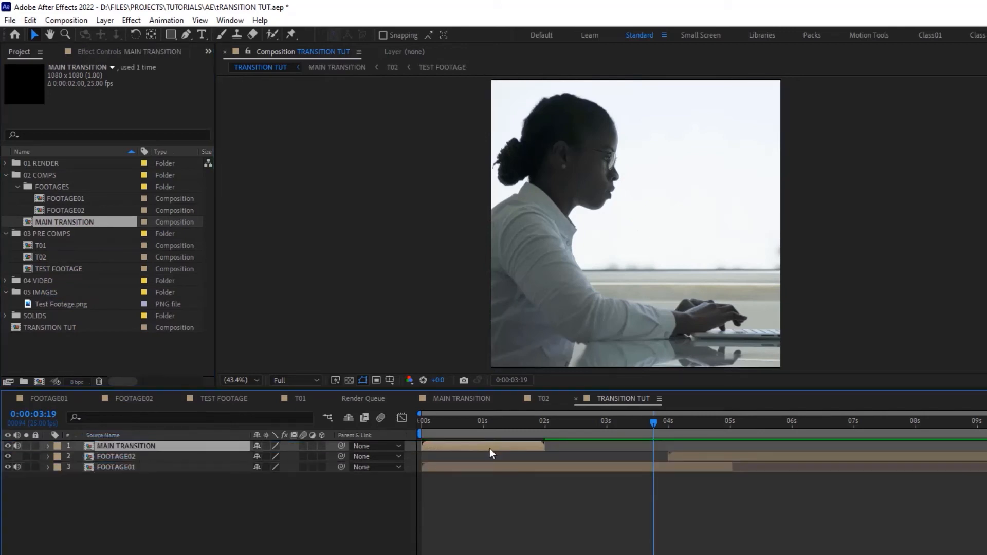
left_click_drag(476, 445, 667, 443)
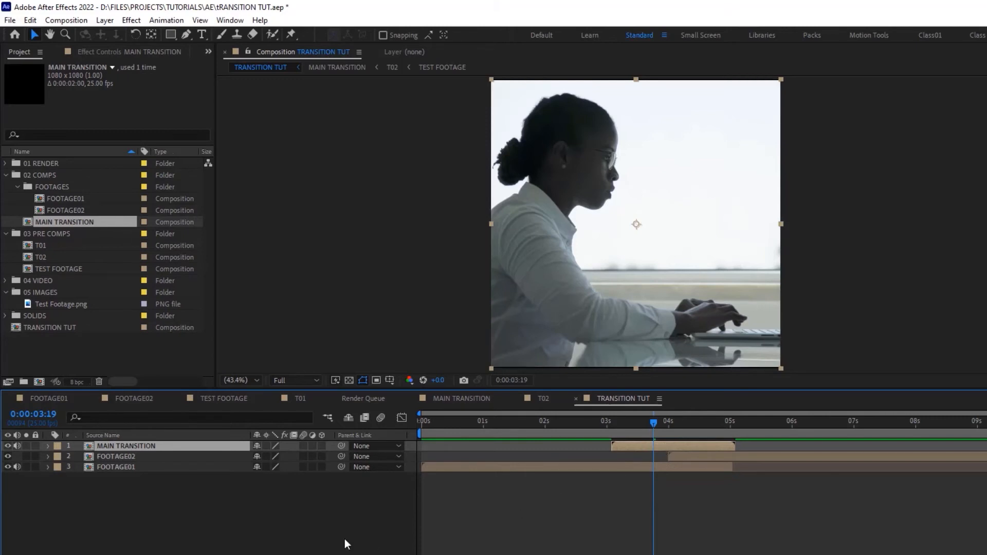
left_click(58, 449)
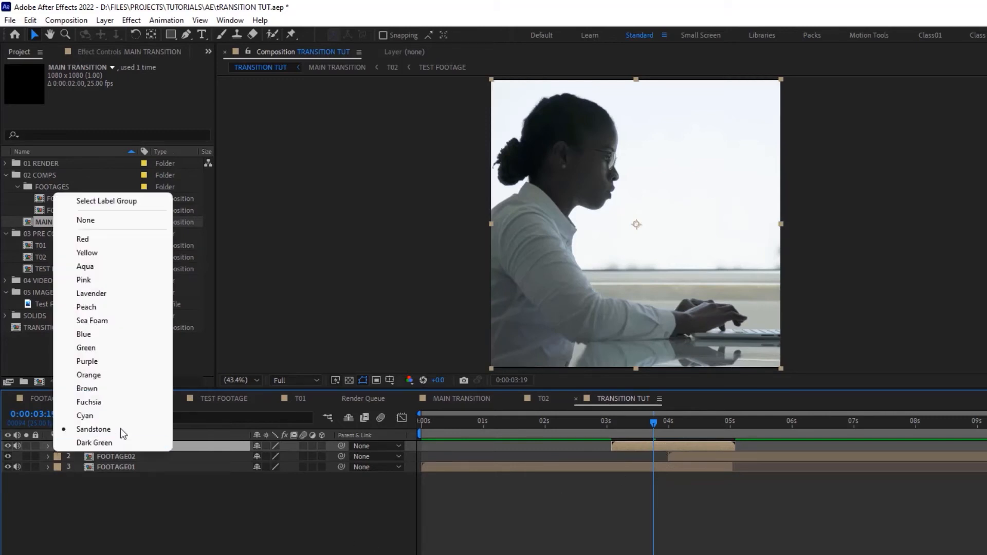
left_click(122, 432)
Preview the transition from the first frame and enable Collapse Transformations on the MAIN TRANSITION layer
left_click(421, 420)
left_click_drag(632, 422, 422, 421)
key("space")
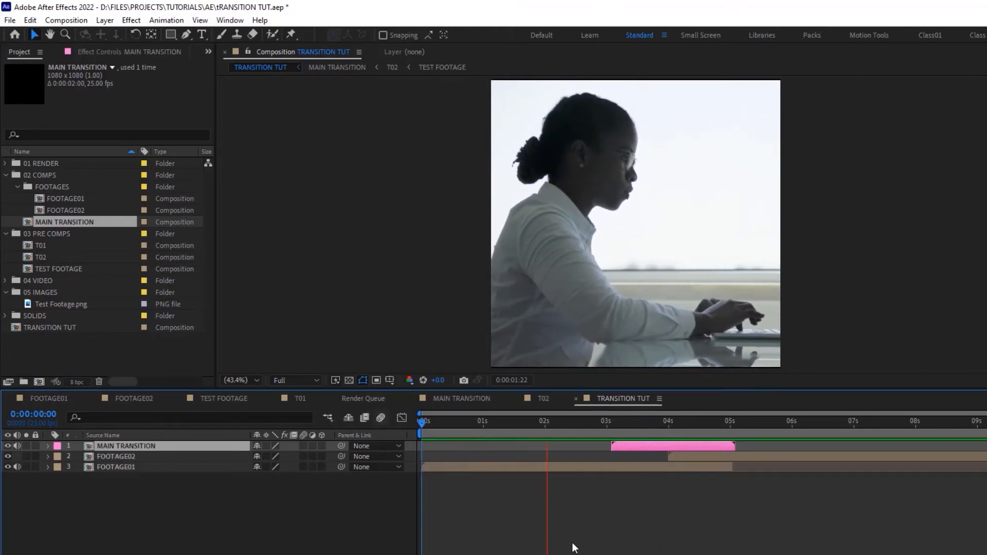
key("space")
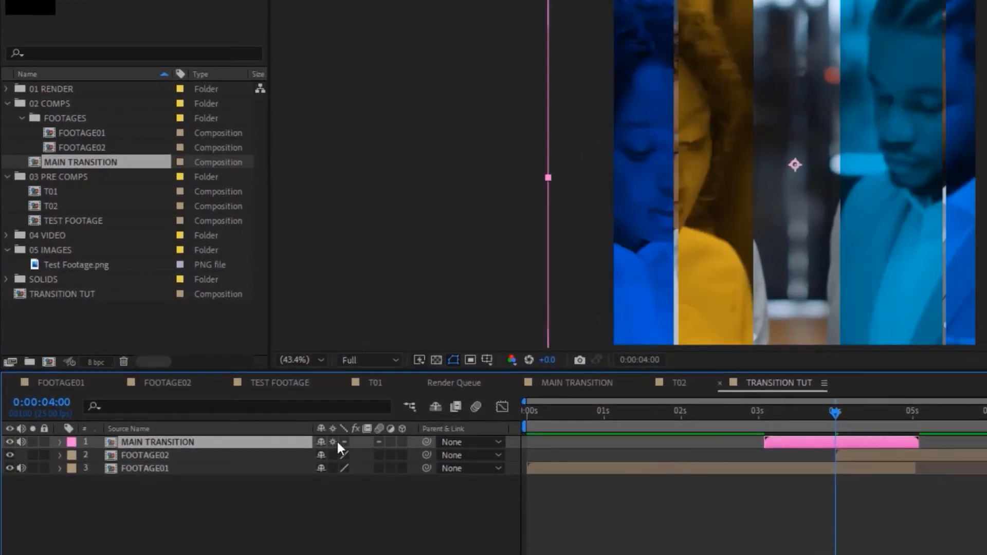
Preview the transition between the two footage layers from the first frame and again from 0:00:03:01
left_click_drag(840, 416, 479, 410)
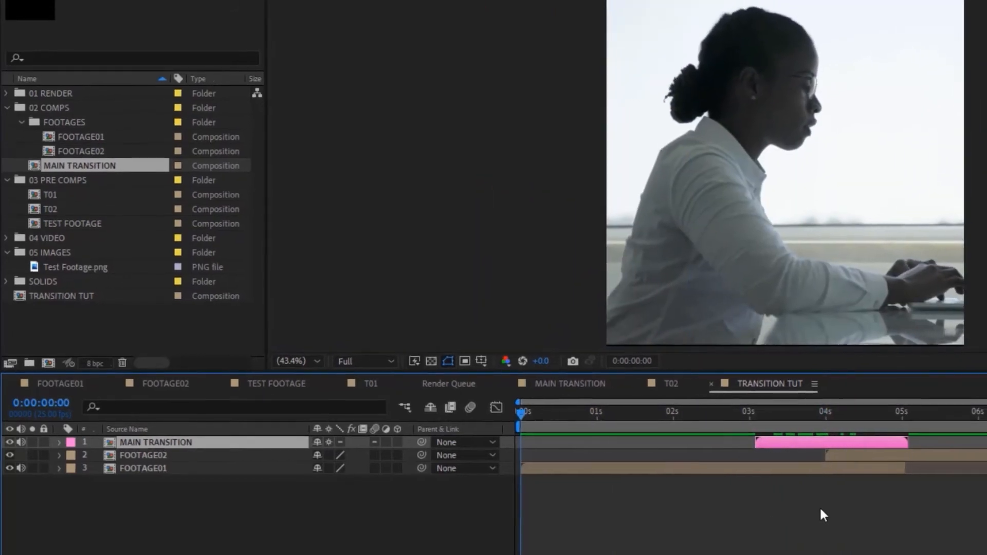
key("space")
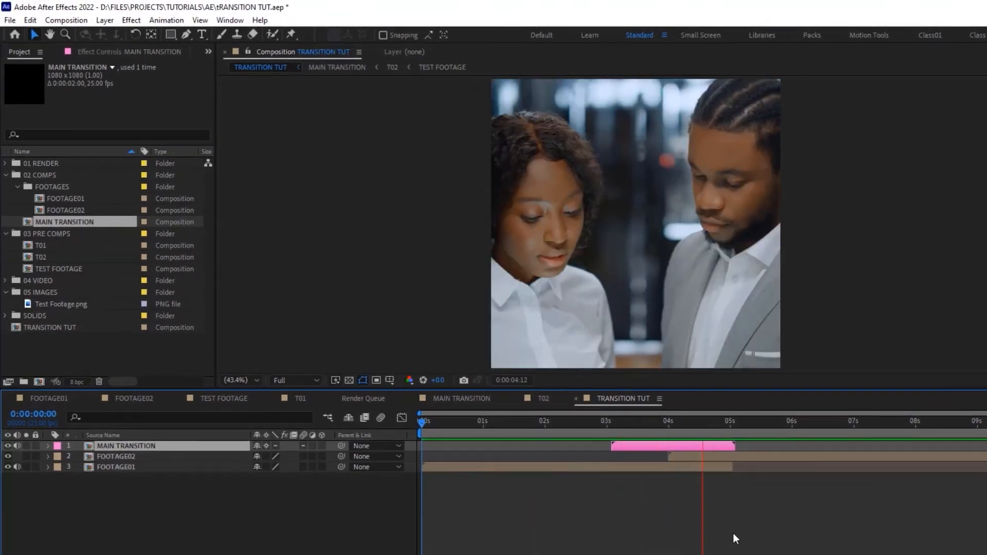
left_click(597, 422)
mouse_move(598, 423)
left_mouse_down()
mouse_move(655, 428)
mouse_move(608, 428)
left_mouse_up()
key("space")
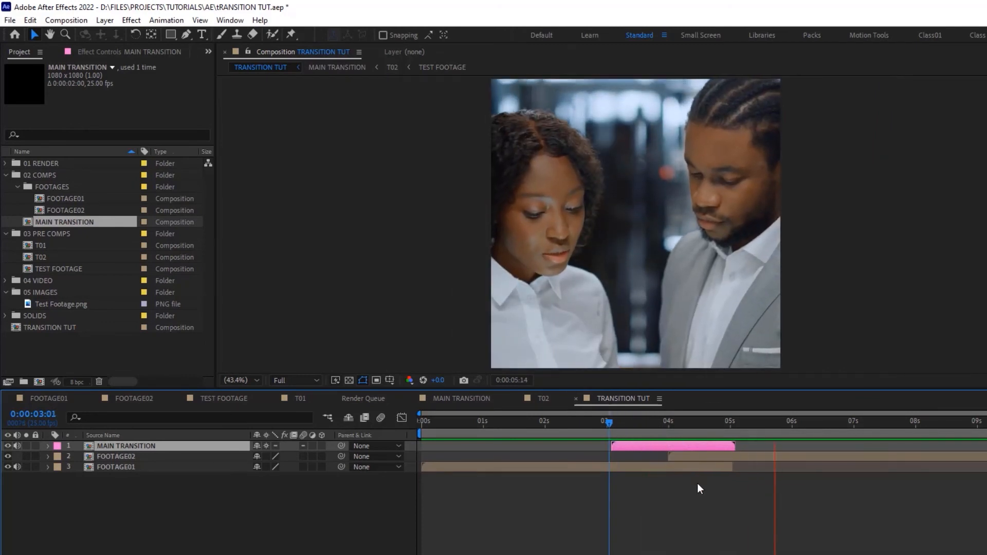
Preview the transition between the two footage layers from 0:00:02:24 and examine the frame at 0:00:04:00
left_click_drag(671, 428, 605, 435)
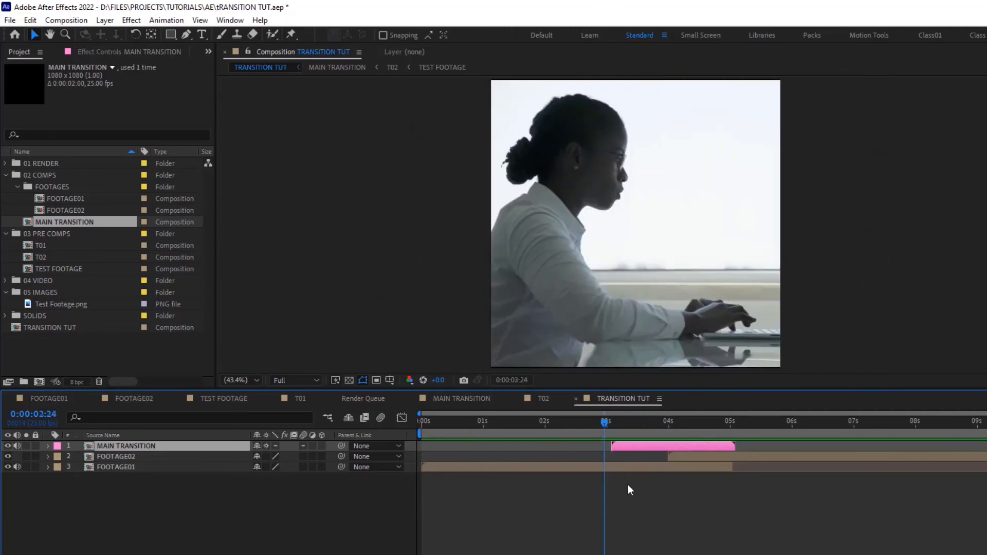
key("space")
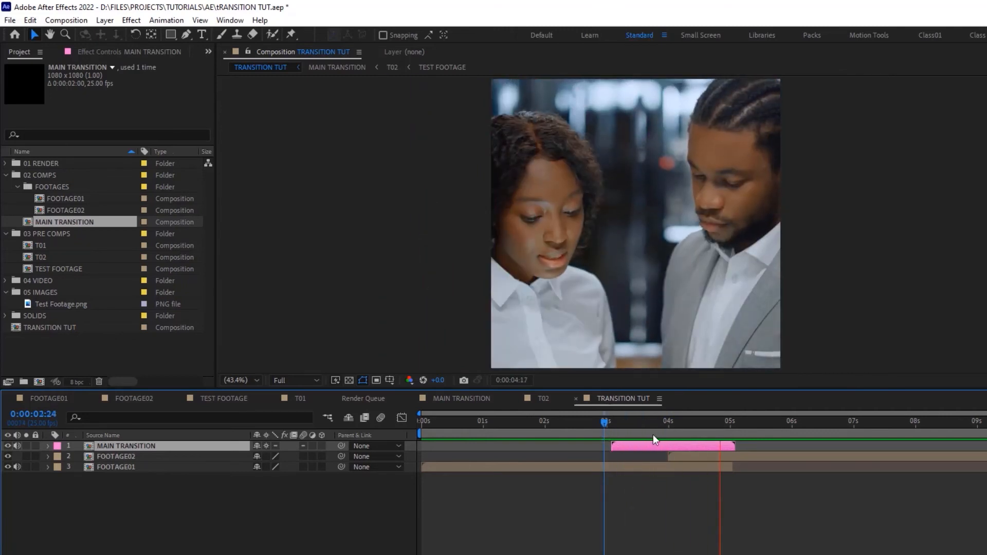
left_click_drag(656, 422, 669, 420)
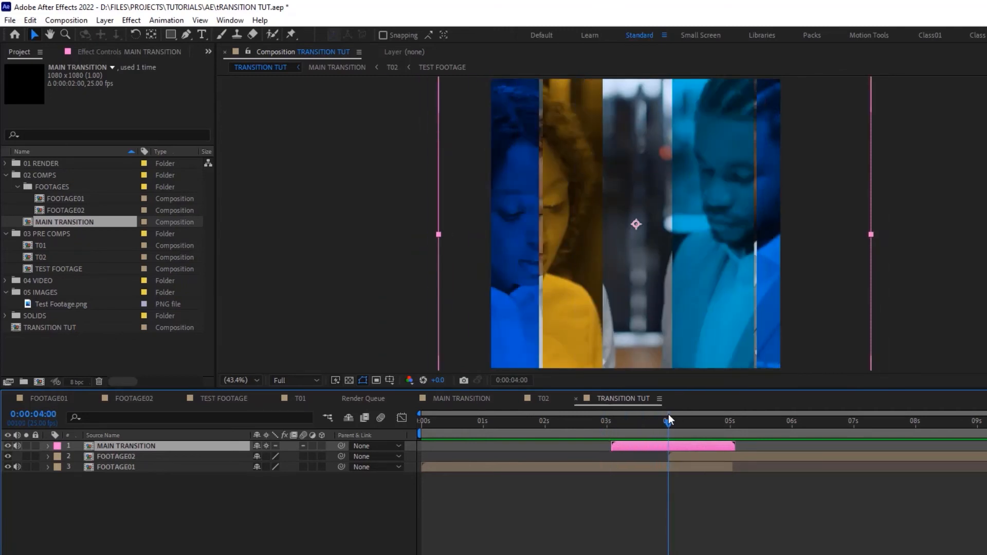
Apply the Linear Wipe effect to the FOOTAGE02 layer
left_click(678, 455)
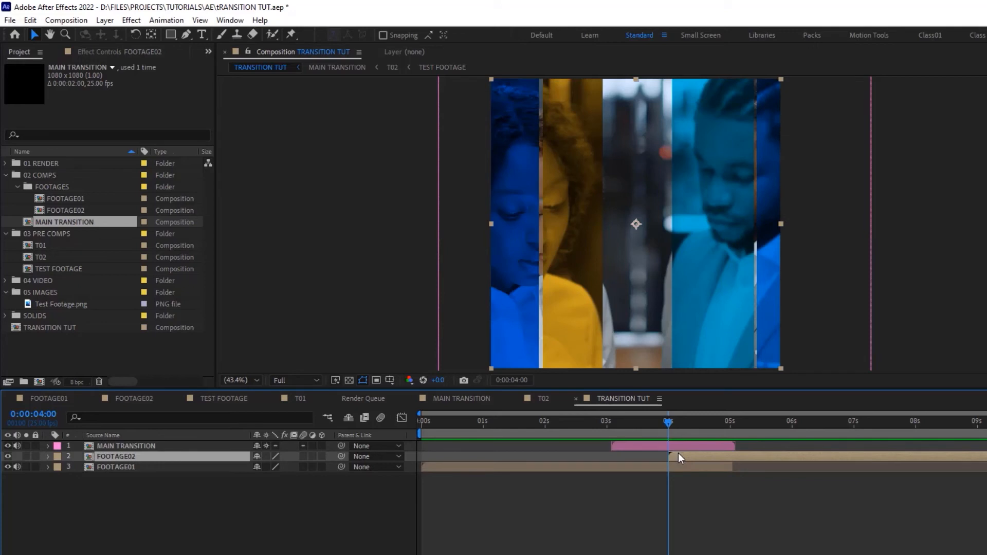
key("ctrl+space")
type("f")
key("BackSpace")
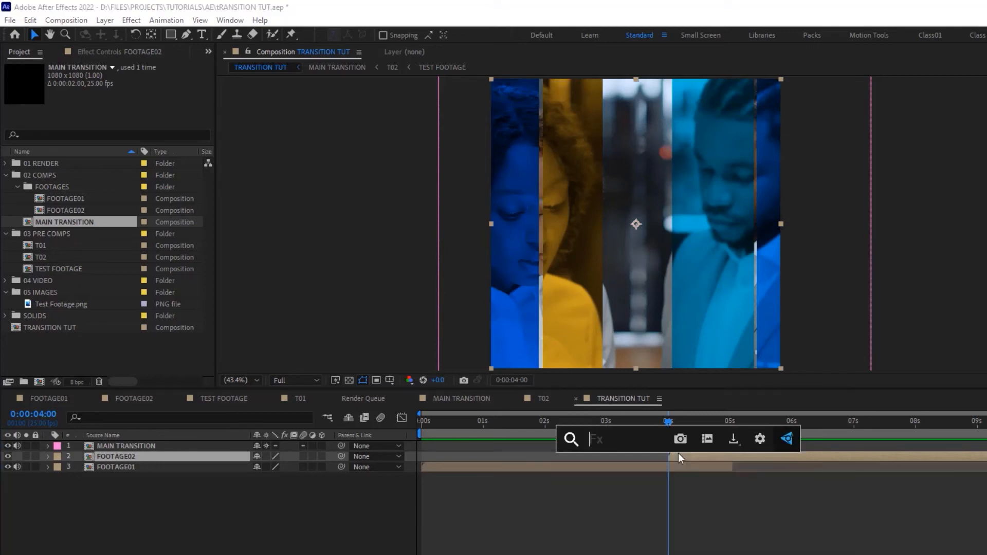
type("linear")
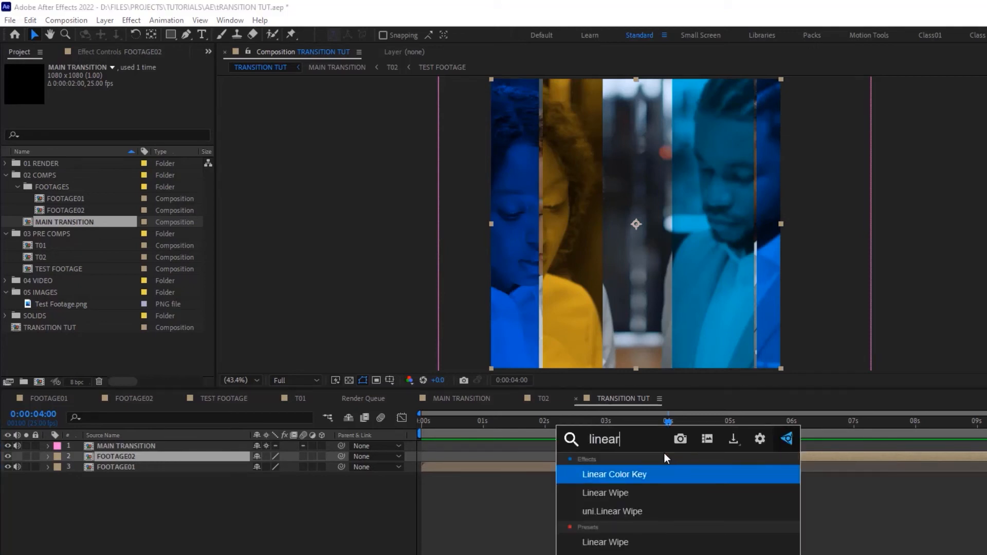
left_click(620, 493)
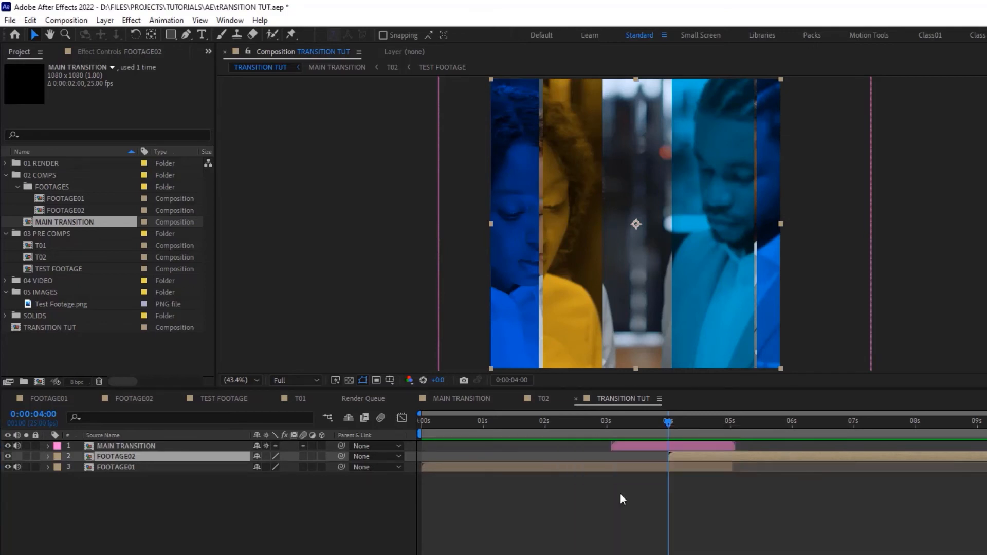
Set the Linear Wipe's Transition Completion to 100% on FOOTAGE02 and keyframe it at 0:00:04:00
left_click(129, 54)
left_click_drag(711, 421, 821, 421)
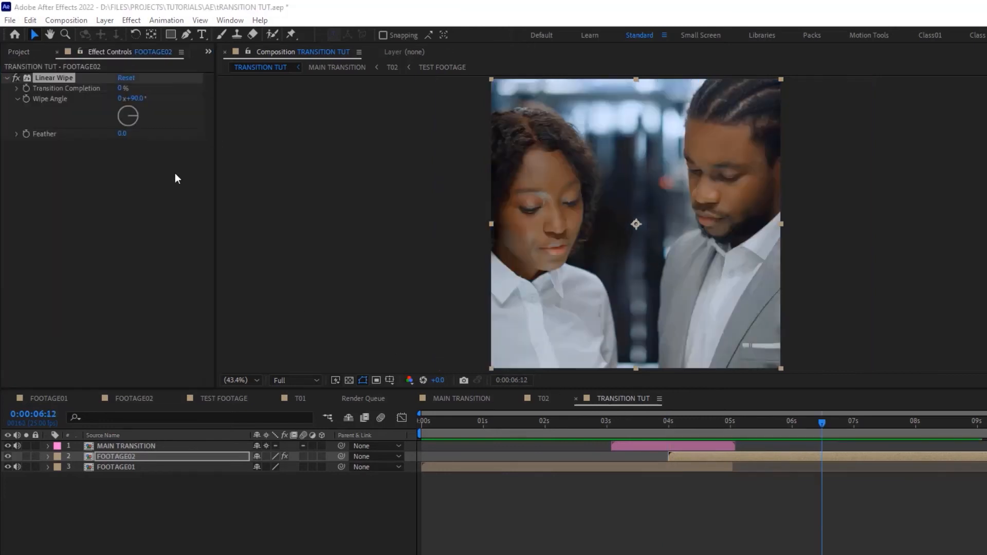
left_click_drag(123, 88, 203, 91)
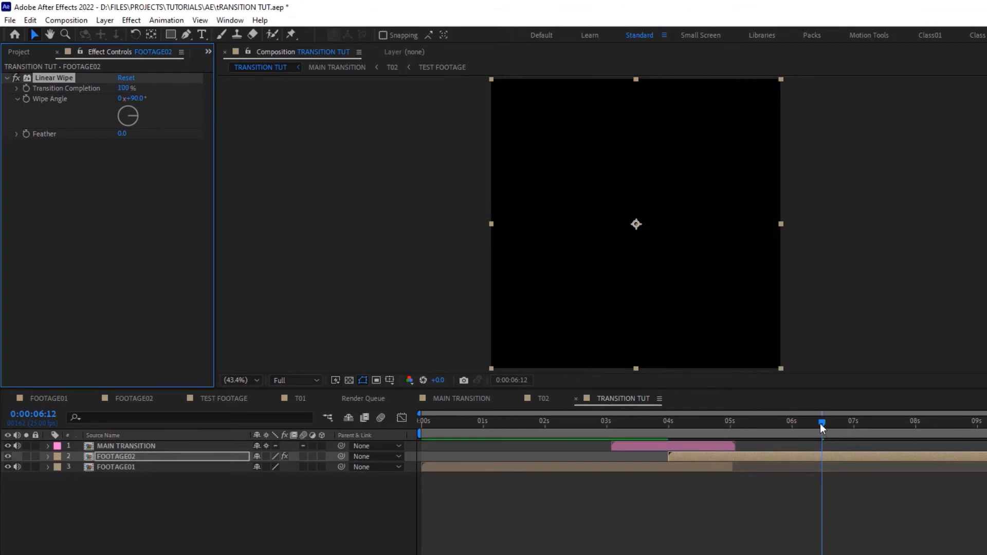
left_click_drag(819, 423, 668, 422)
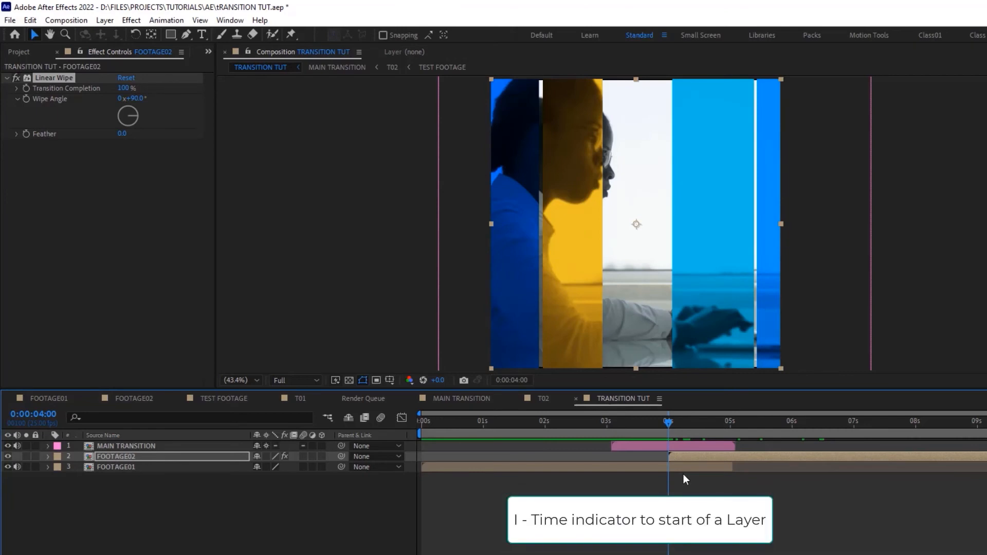
left_click(27, 88)
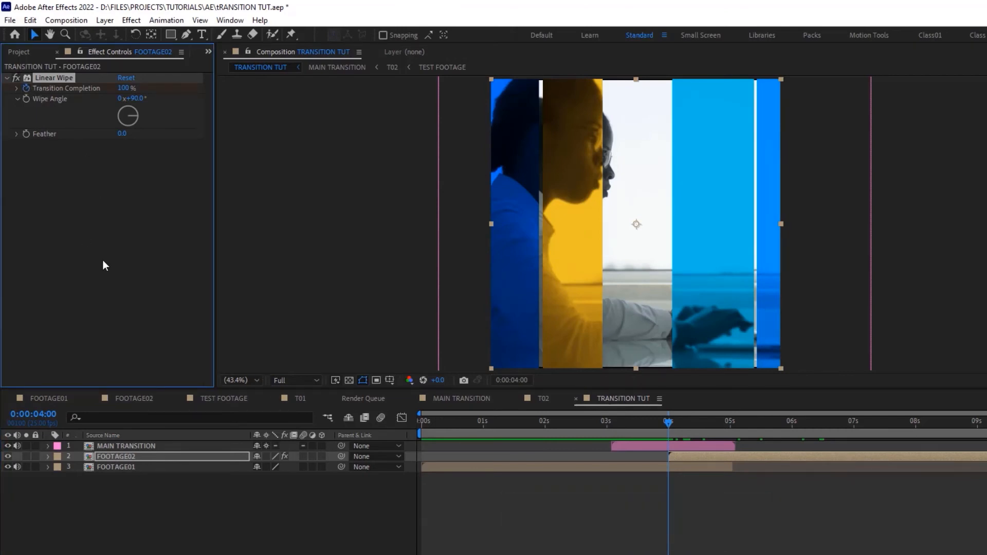
Add a 0% Transition Completion keyframe to FOOTAGE02 at 0:00:04:21 and check the wipe around 0:00:04:10
left_click(703, 458)
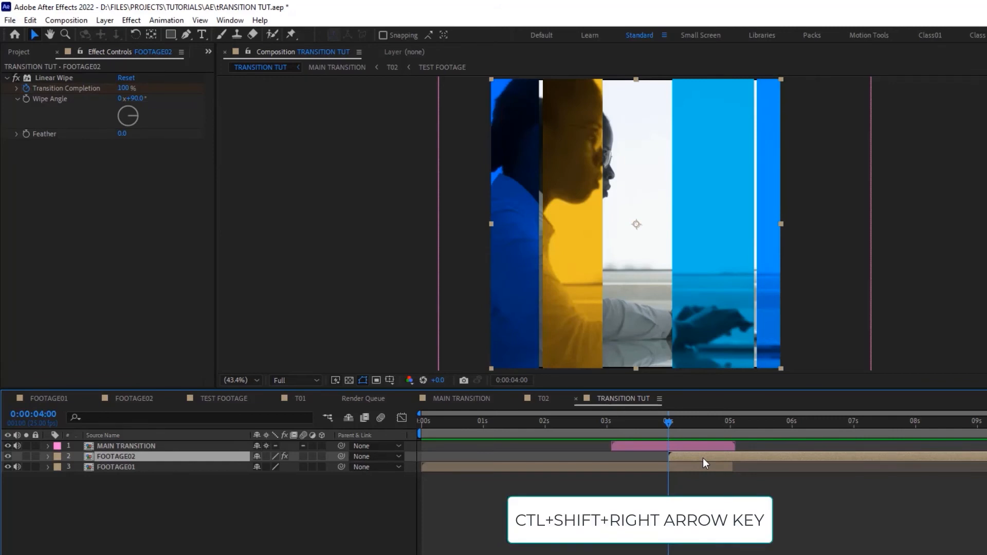
key("ctrl+shift+Right")
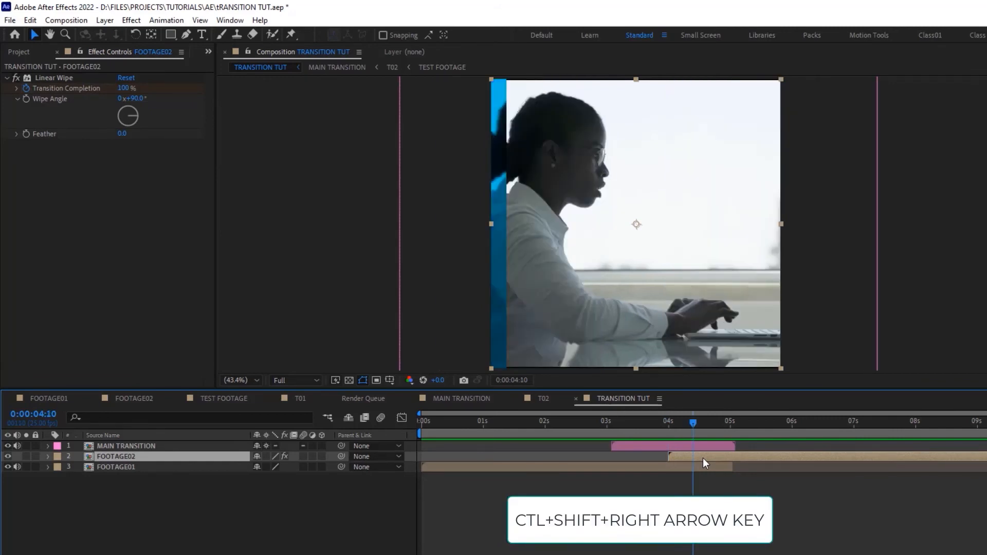
key("ctrl+shift+Right")
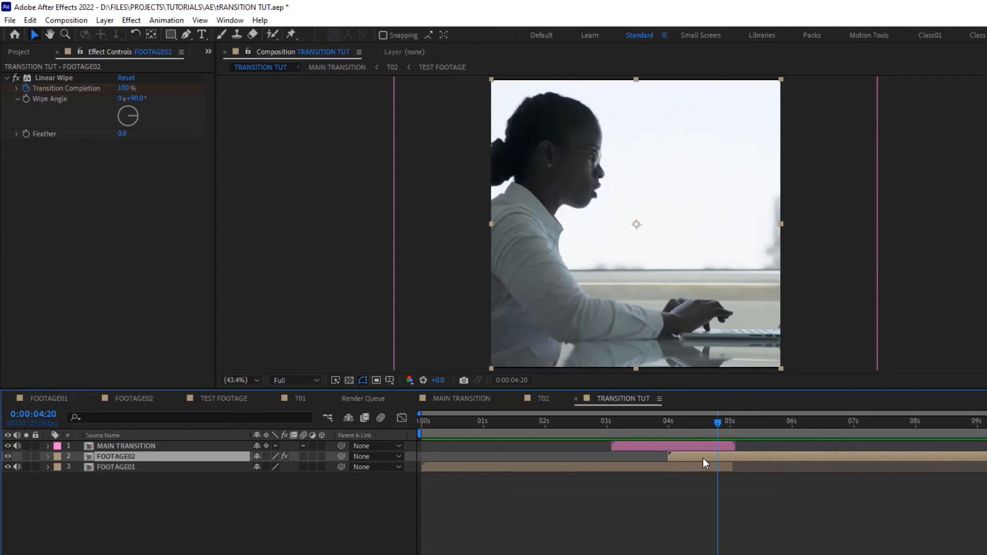
key("ctrl+Right")
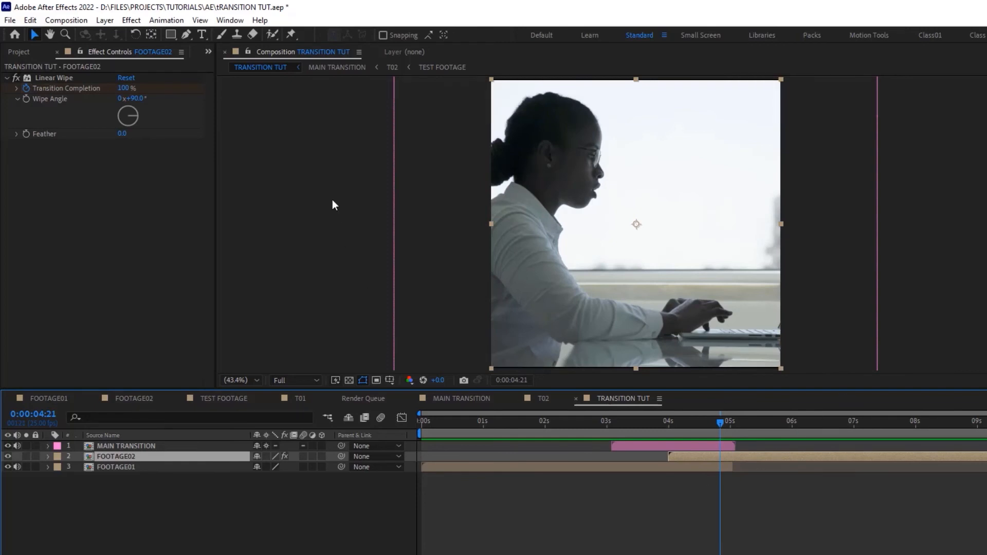
left_click_drag(123, 88, 48, 89)
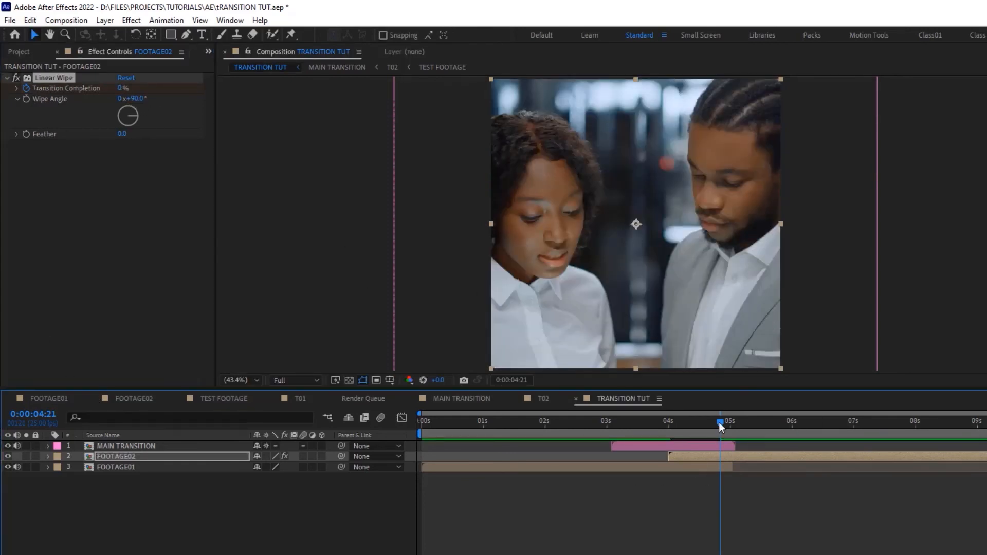
left_click_drag(718, 421, 693, 422)
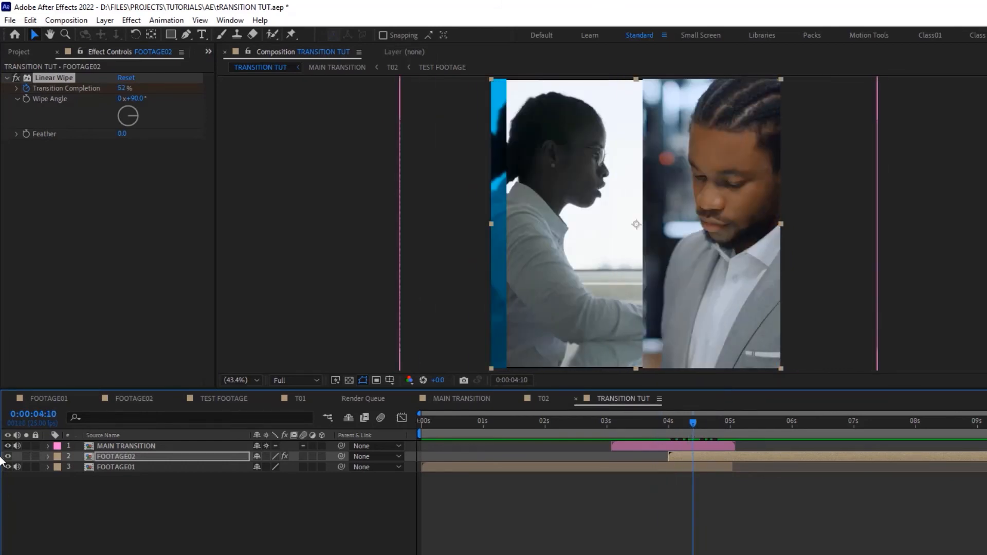
Mute MAIN TRANSITION and FOOTAGE01, hide MAIN TRANSITION, and preview the wipe alone from 0:00:03:00
left_click(17, 467)
left_click_drag(682, 421, 608, 427)
key("space")
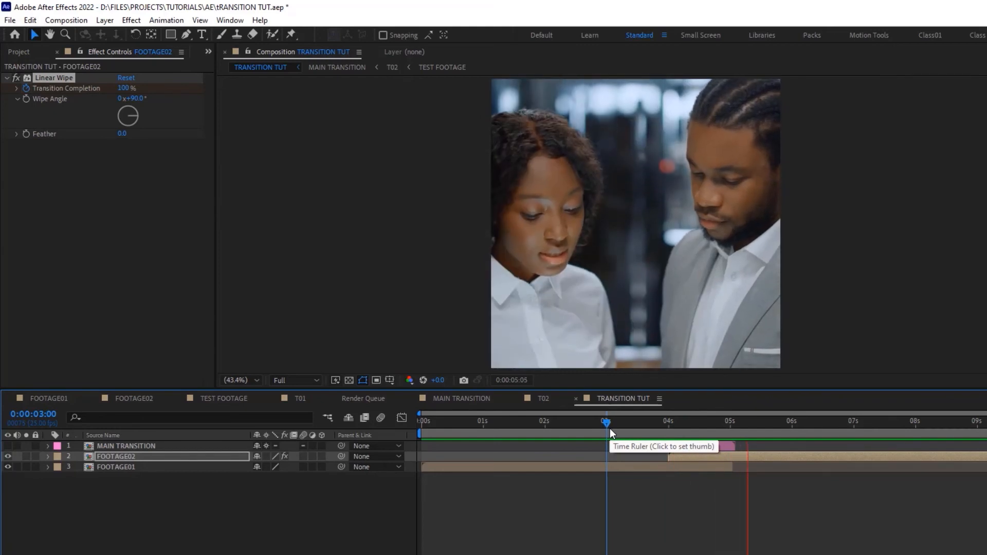
key("space")
key("space")
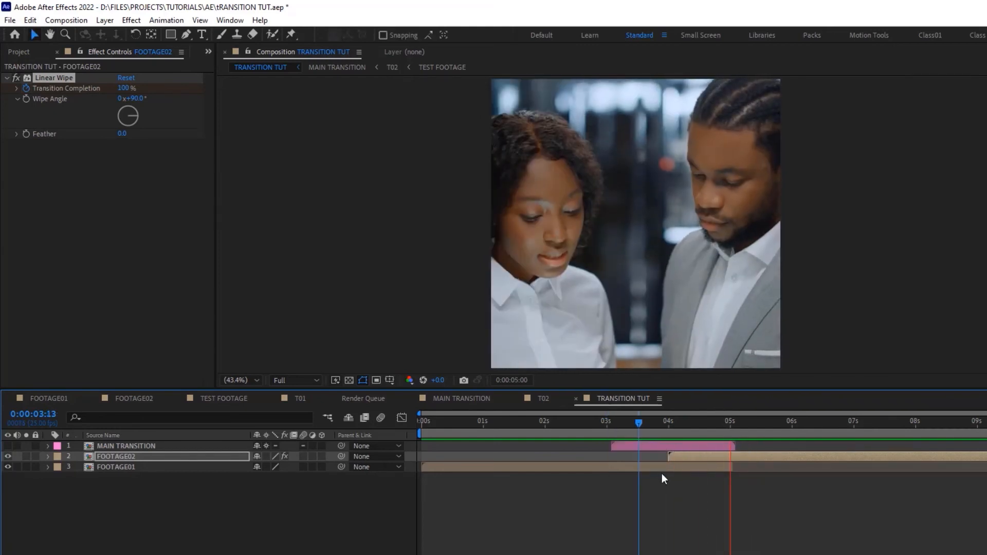
left_click(698, 426)
left_click_drag(710, 426, 691, 445)
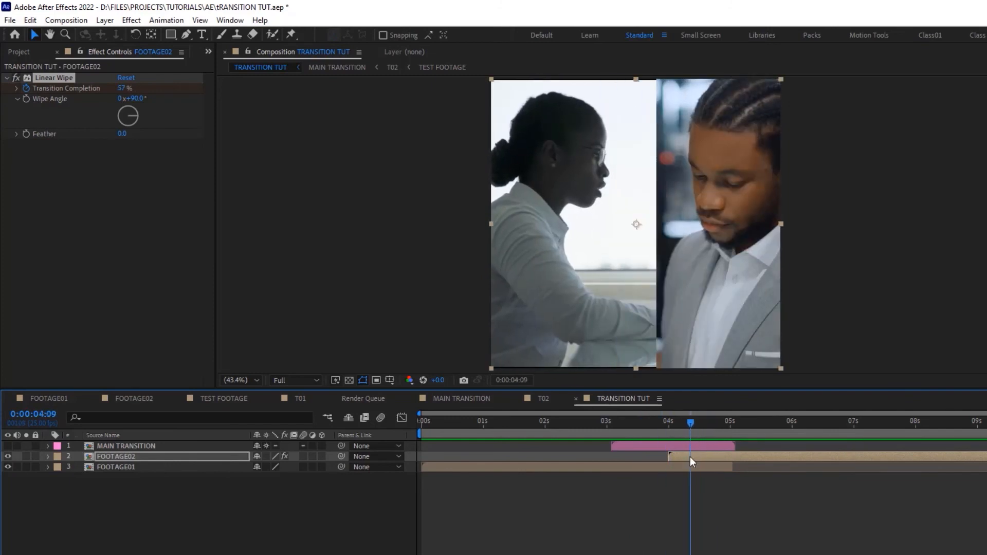
Reveal FOOTAGE02's keyframes and apply Easy Ease to both Transition Completion keyframes
key("u")
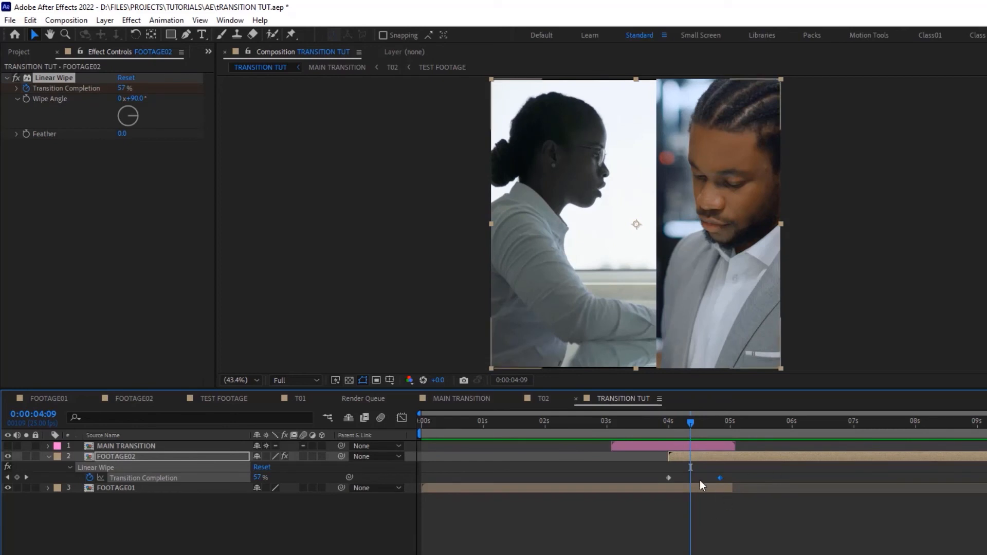
left_click_drag(755, 474, 662, 484)
right_click(670, 477)
mouse_move(753, 474)
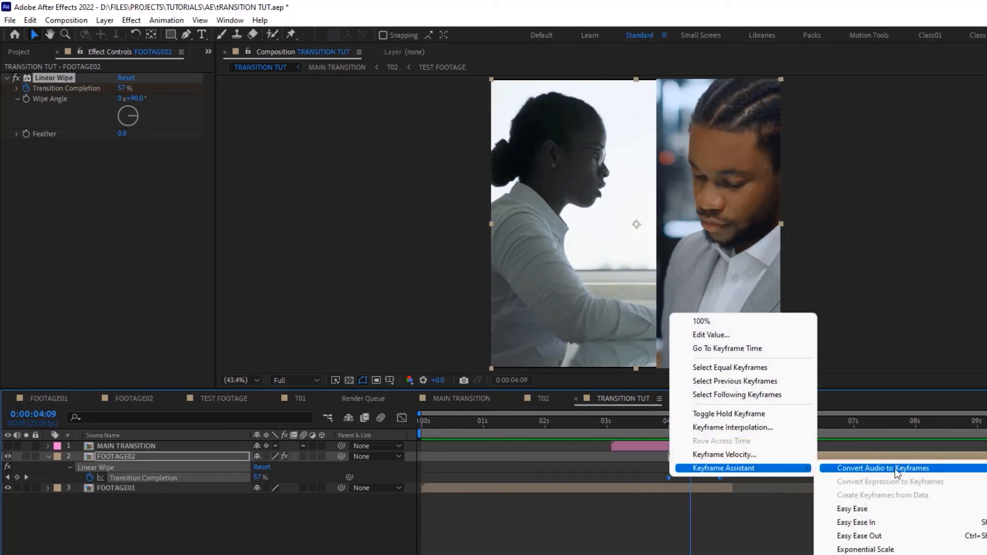
left_click(886, 509)
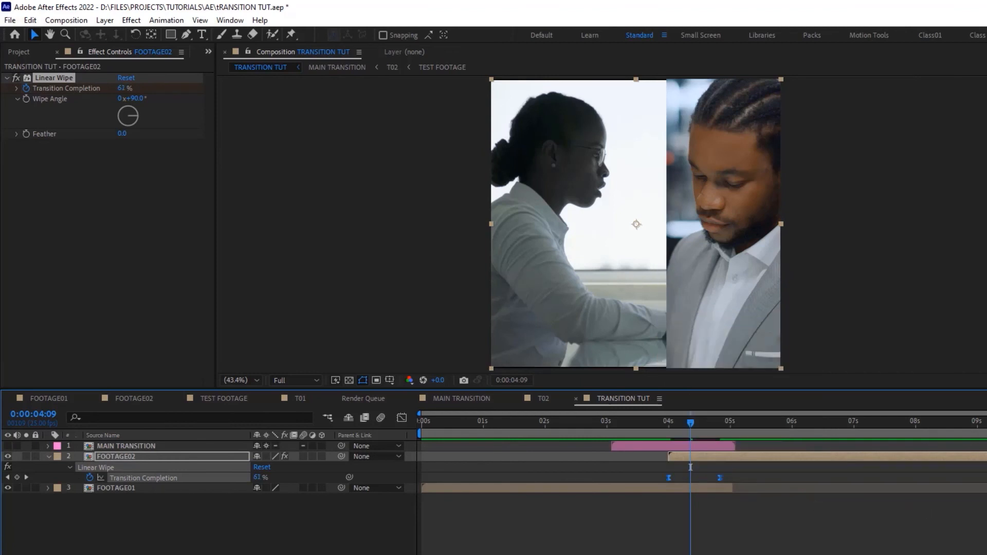
Lengthen the incoming ease of the last Transition Completion keyframe in the speed graph and preview the wipe from 0:00:03:00
left_click(402, 417)
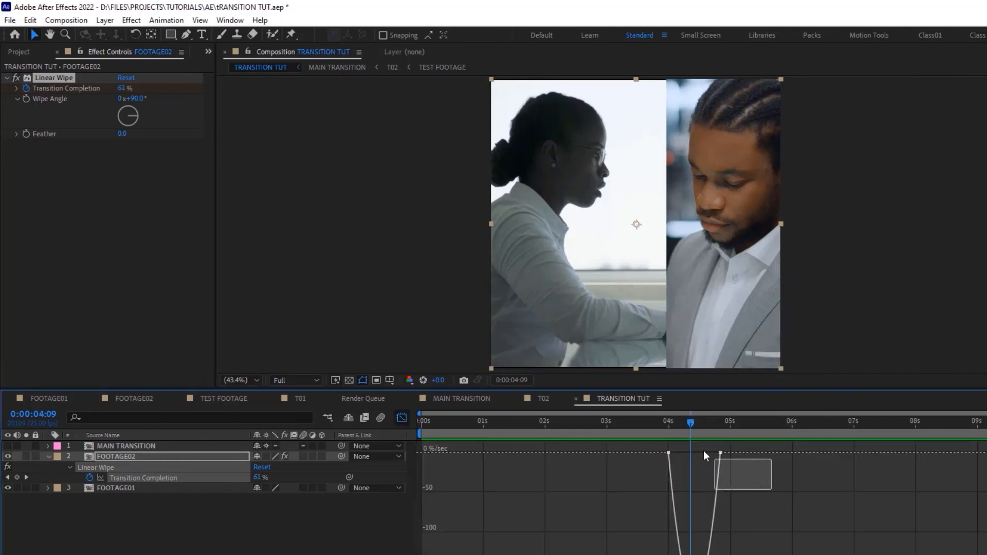
left_click(719, 453)
left_click_drag(711, 454, 615, 431)
left_click(401, 417)
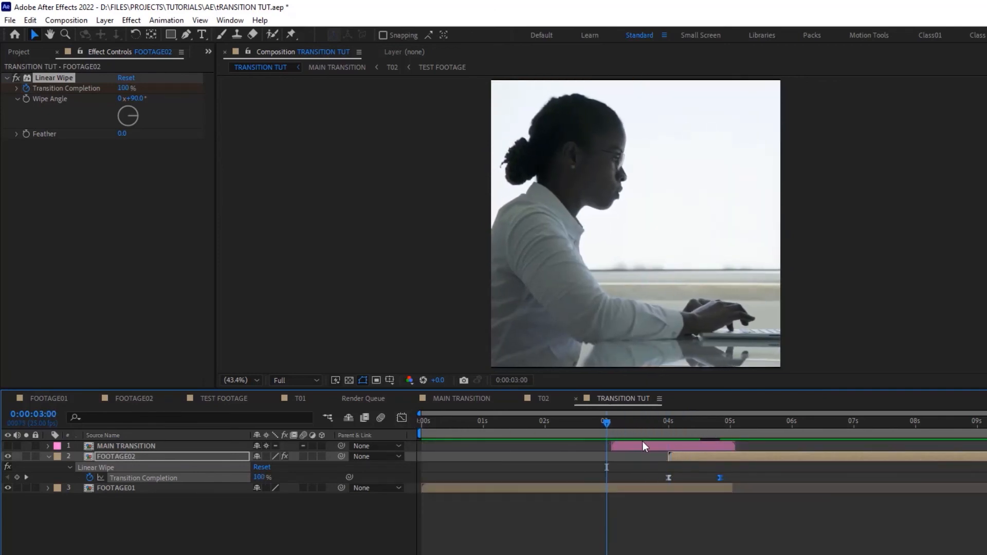
key("space")
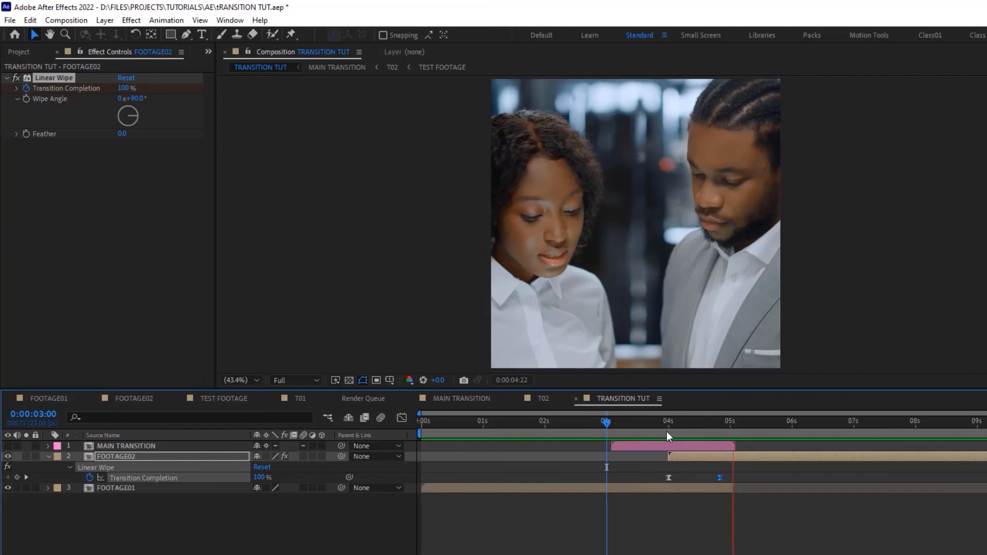
left_click_drag(668, 432, 720, 427)
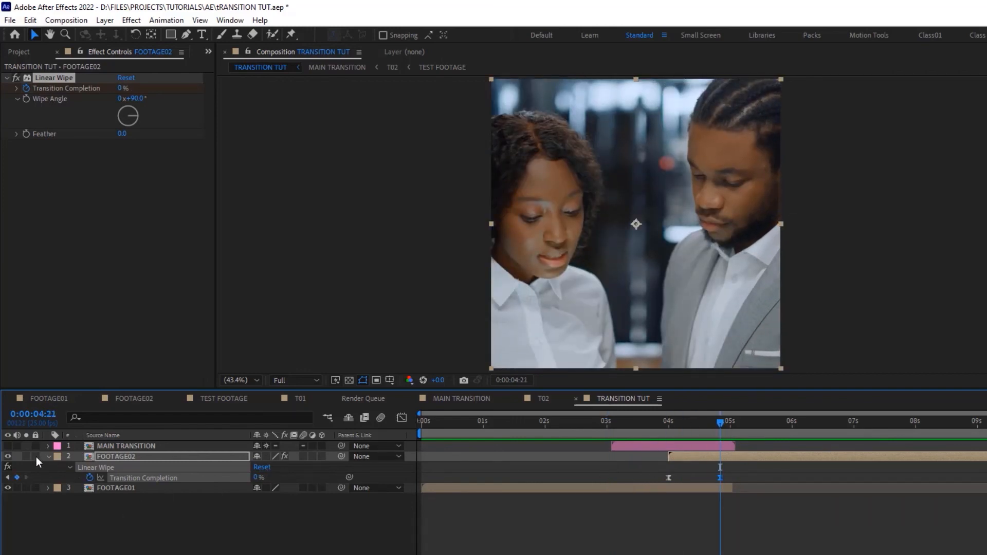
Show the MAIN TRANSITION layer again and preview the combined transition from 0:00:02:21
left_click(8, 446)
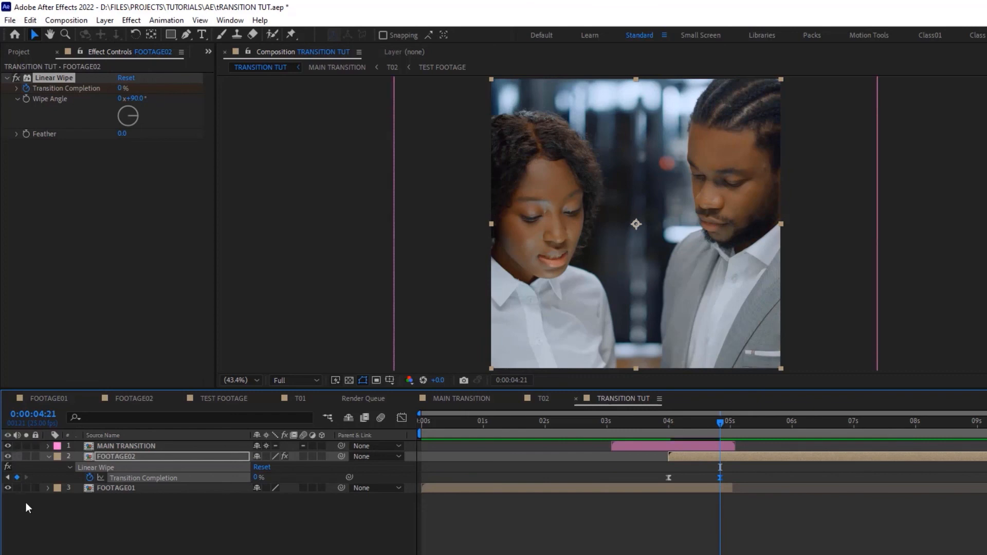
left_click_drag(711, 421, 593, 415)
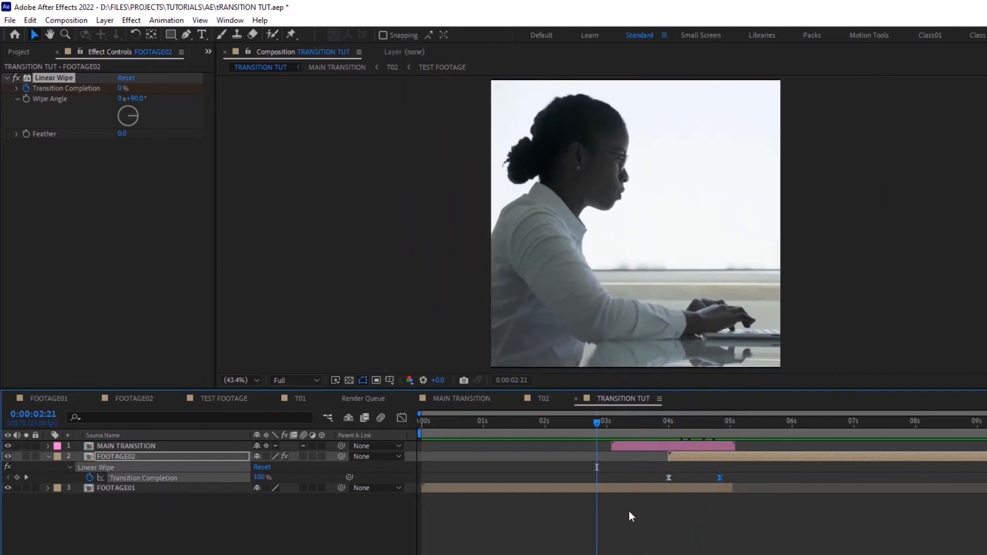
key("space")
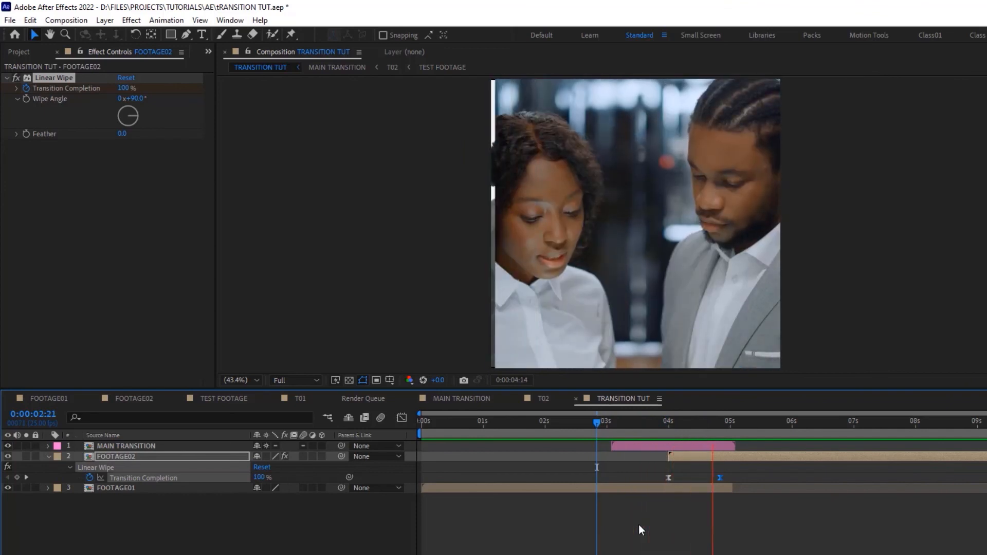
Shift the MAIN TRANSITION layer to start at about 3.25 seconds and preview the transition from 0:00:02:19
left_click(652, 423)
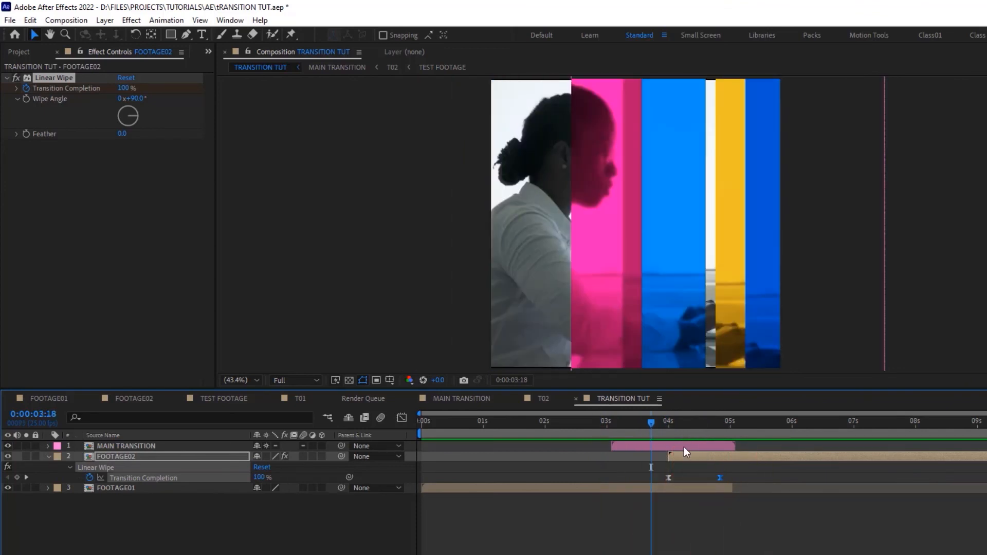
left_click_drag(683, 446, 680, 422)
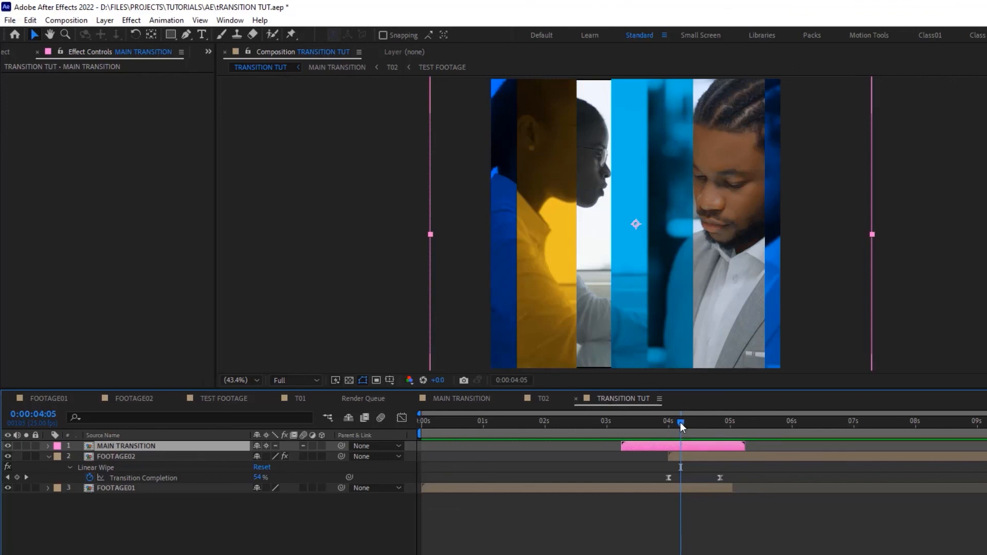
left_click_drag(680, 422, 591, 421)
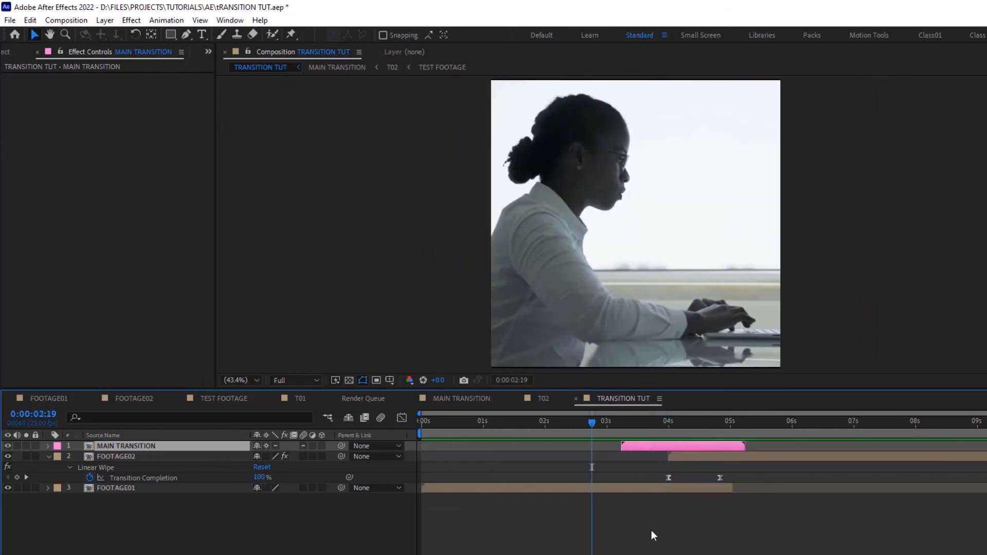
key("space")
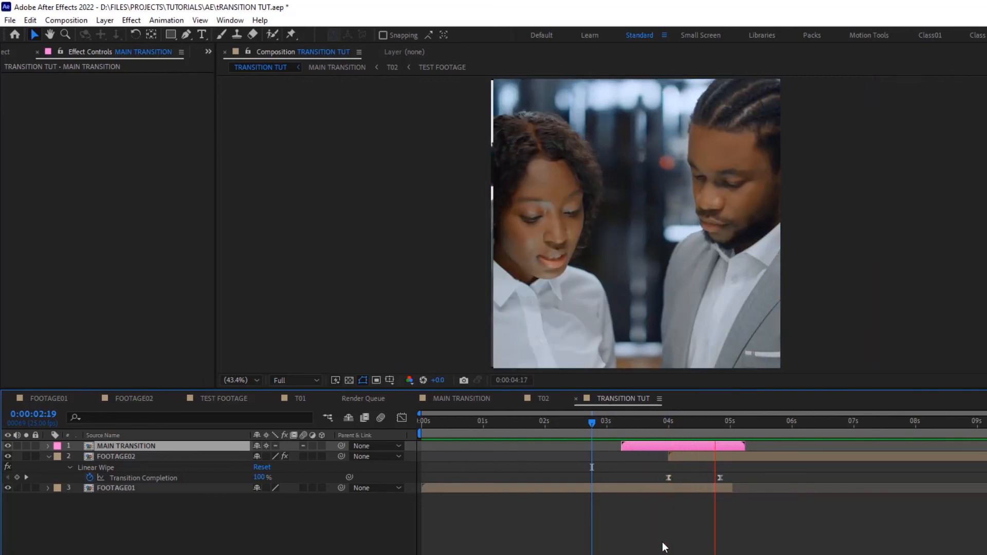